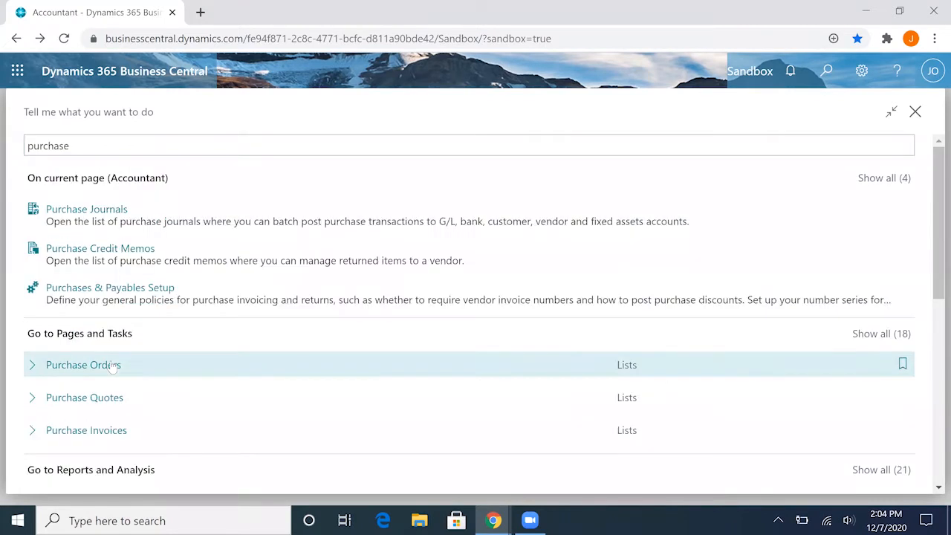
Create a new purchase order for vendor 10000, Fabrikam, Inc.
left_click(113, 365)
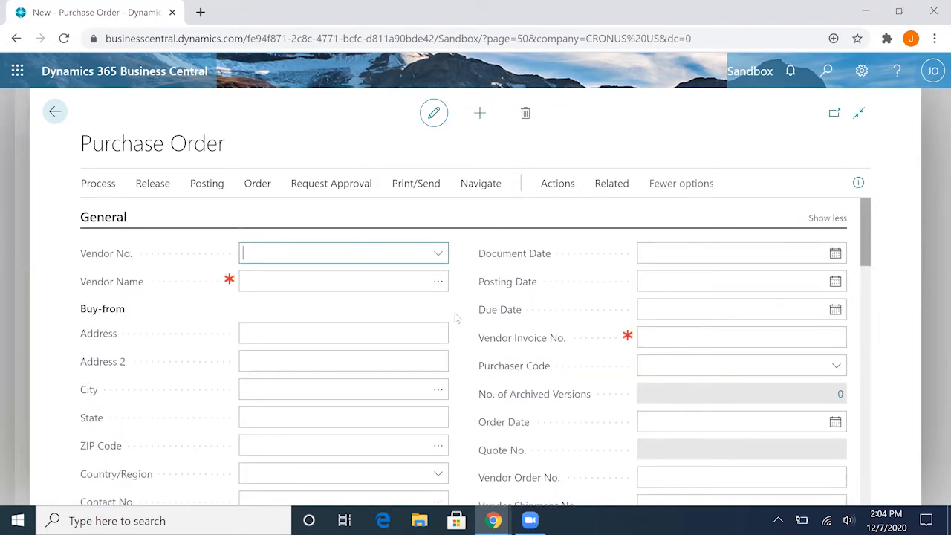
left_click(437, 255)
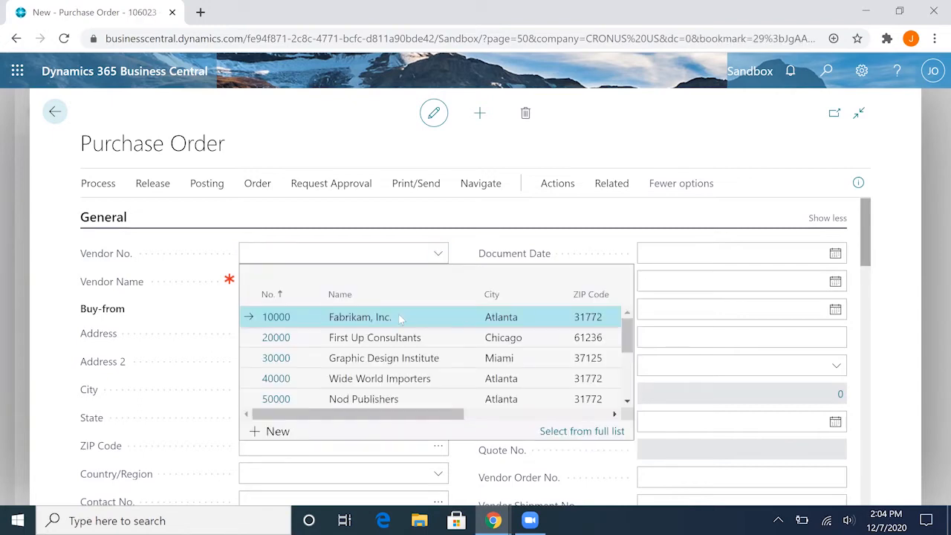
left_click(398, 316)
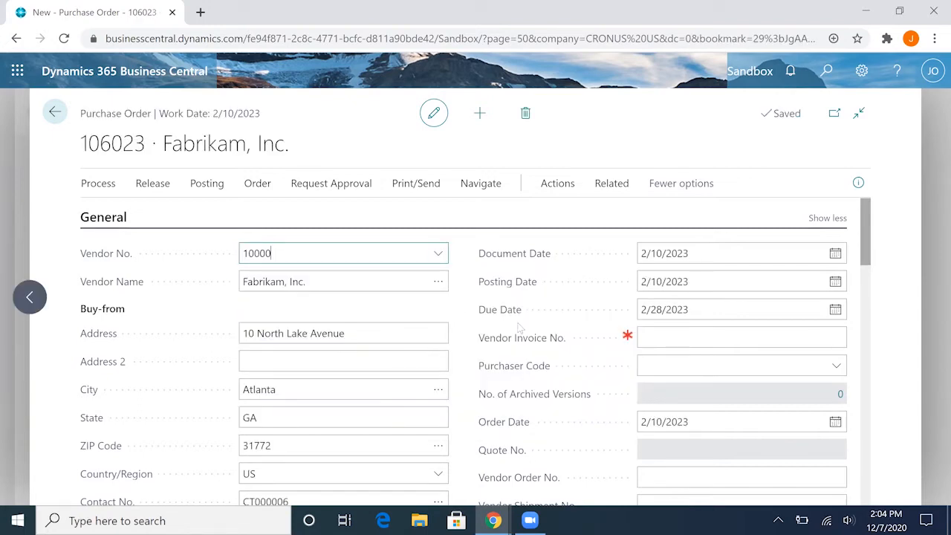
Add item 1000, Office Table, to the first line of the purchase order.
scroll(520, 328, "down", 10)
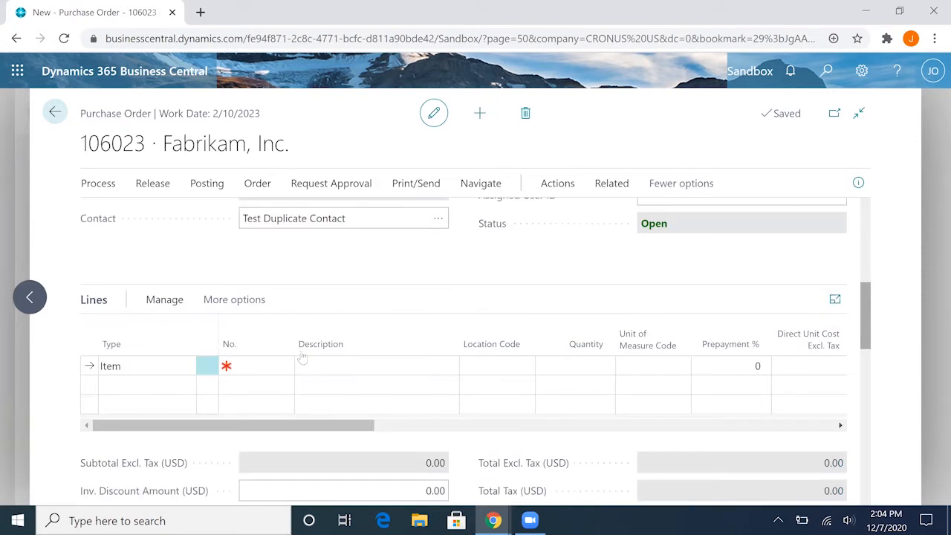
left_click(264, 373)
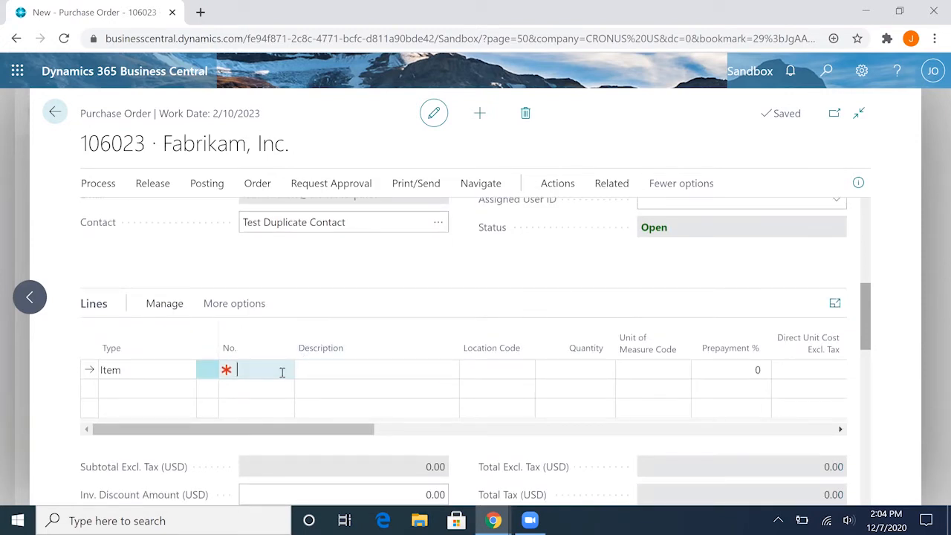
left_click(284, 370)
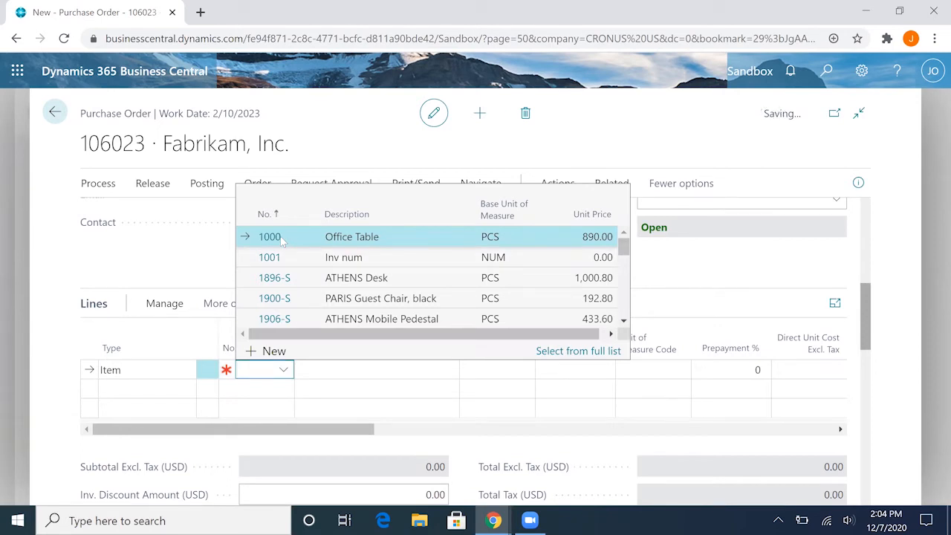
left_click(283, 237)
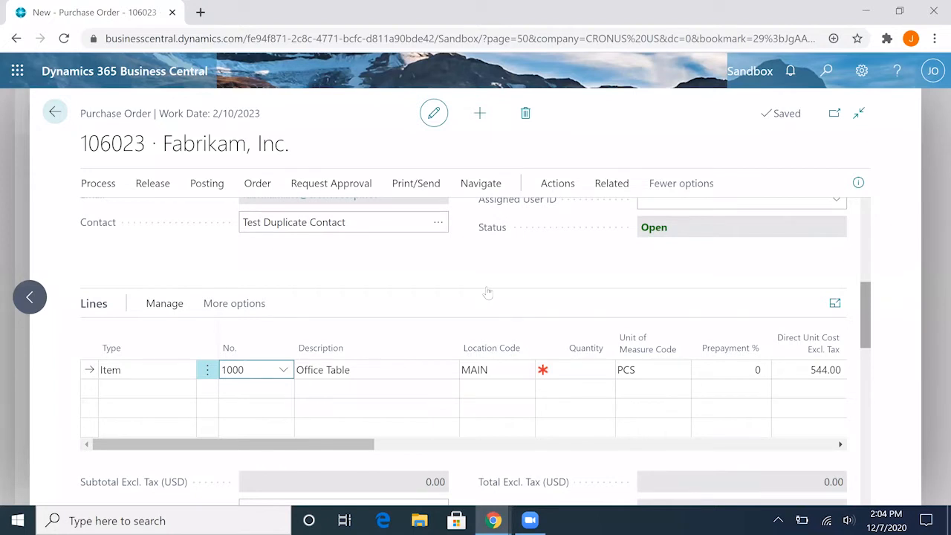
scroll(487, 292, "up", 3)
scroll(487, 293, "up", 3)
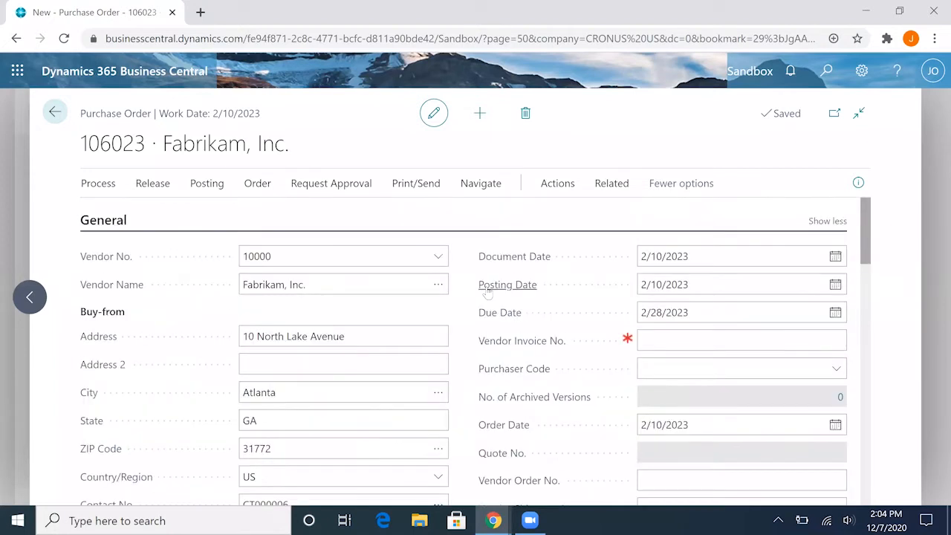
mouse_move(487, 293)
scroll(473, 321, "down", 1)
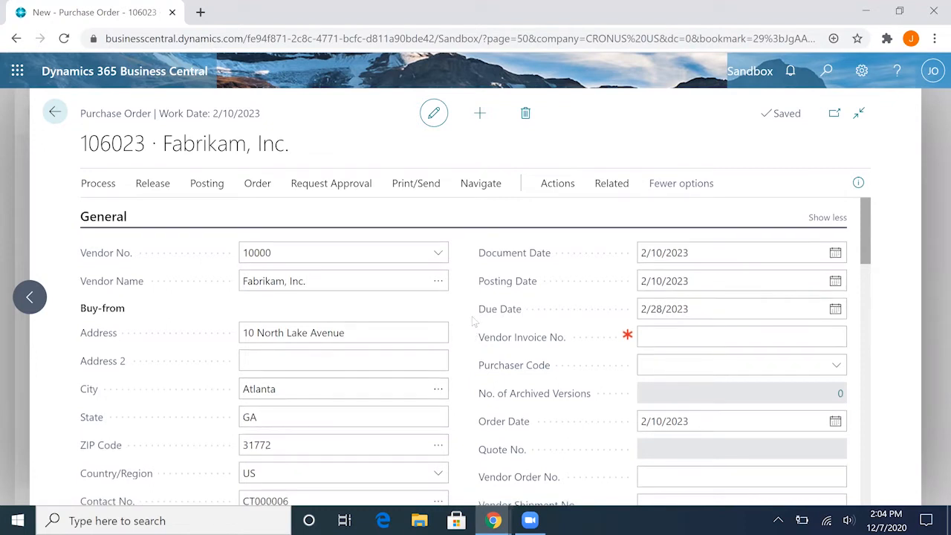
scroll(472, 321, "down", 2)
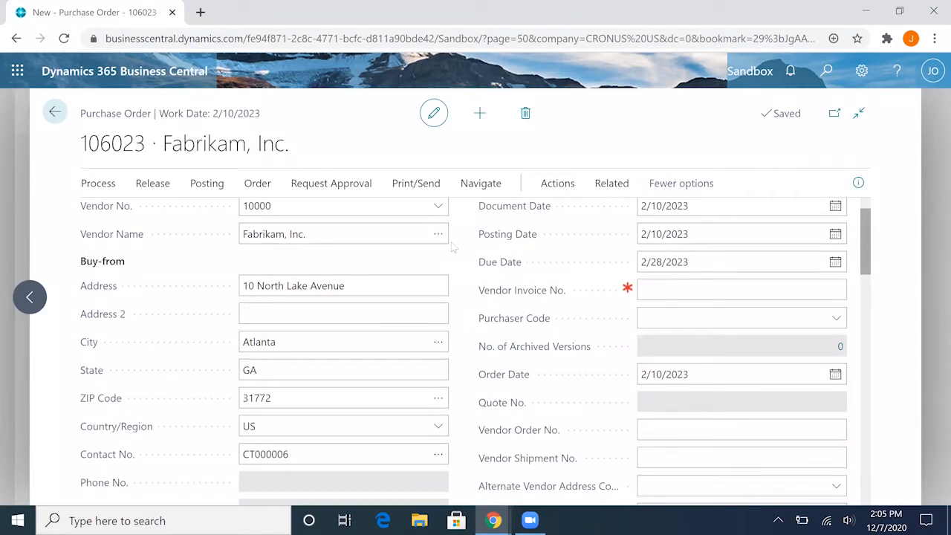
scroll(459, 278, "up", 2)
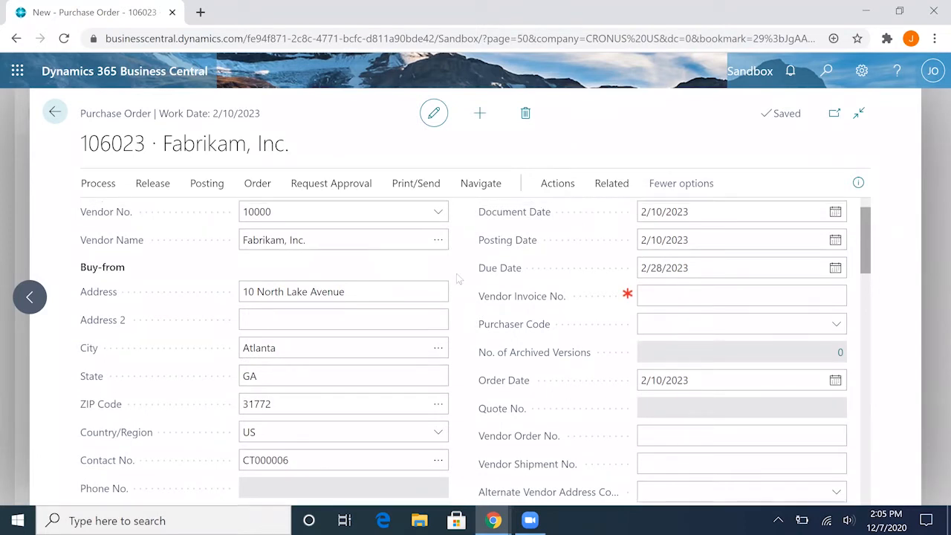
scroll(458, 279, "down", 2)
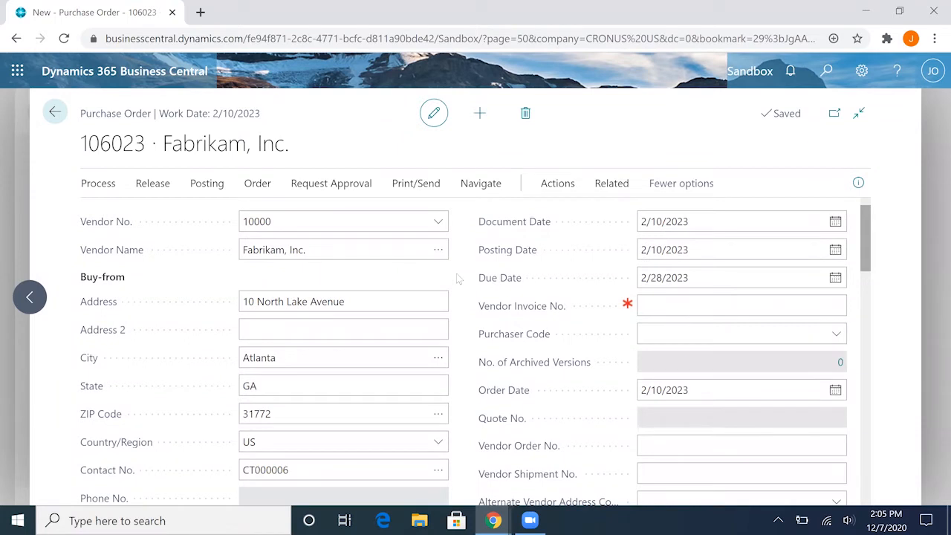
Search for "general posting", open the General Posting Setup page and expand it to the wide view.
key("alt+q")
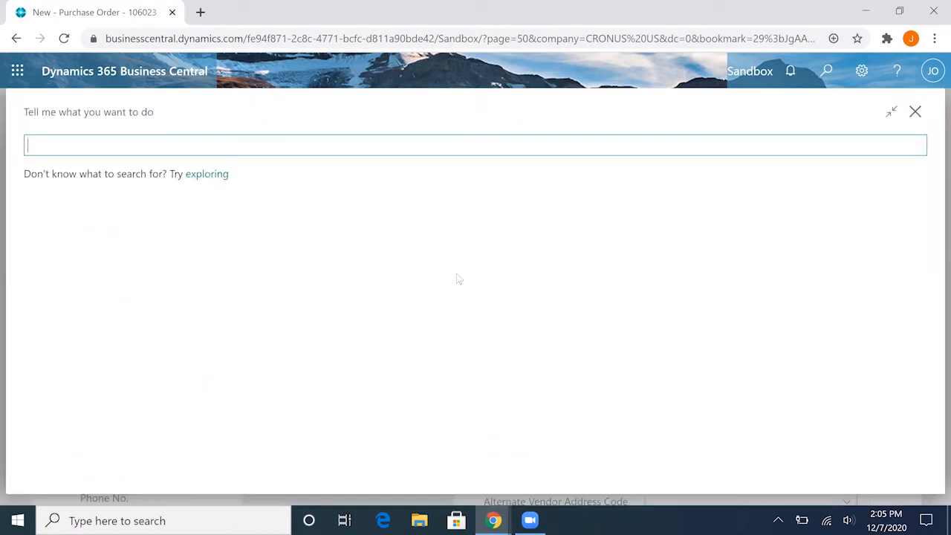
type("general posting")
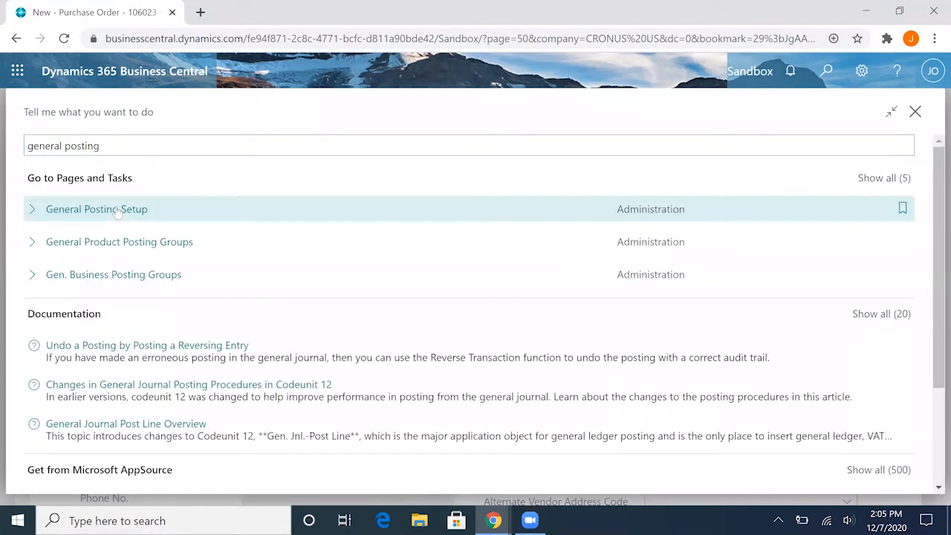
left_click(118, 212)
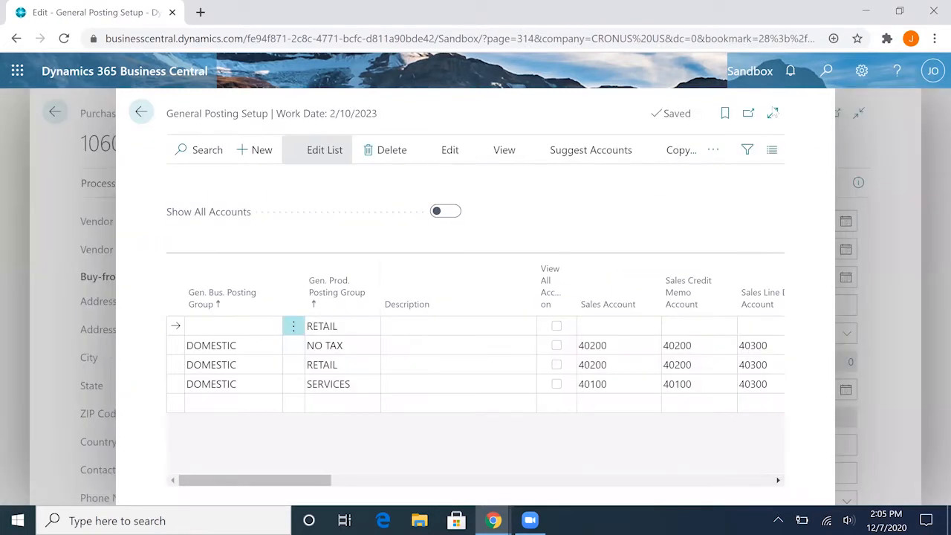
left_click(773, 116)
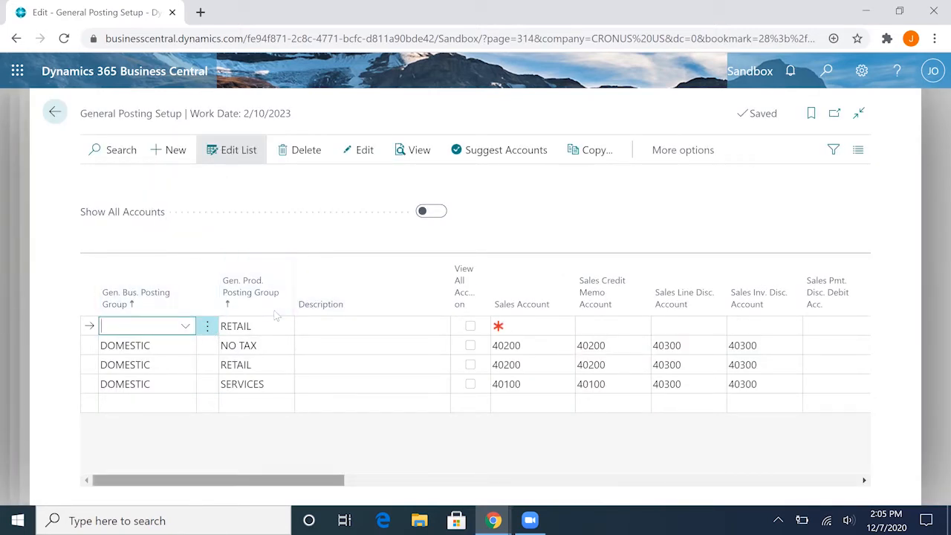
Look through the General Posting Setup accounts for each posting group combination, up to the Purch. Prepayments Account.
key("ctrl+a")
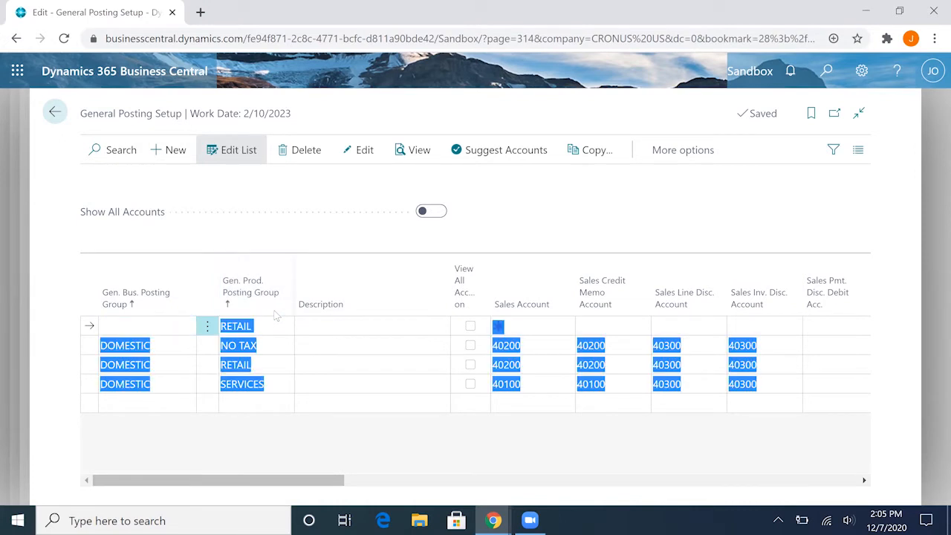
left_click(276, 316)
left_click_drag(218, 481, 277, 480)
scroll(275, 315, "right", 2)
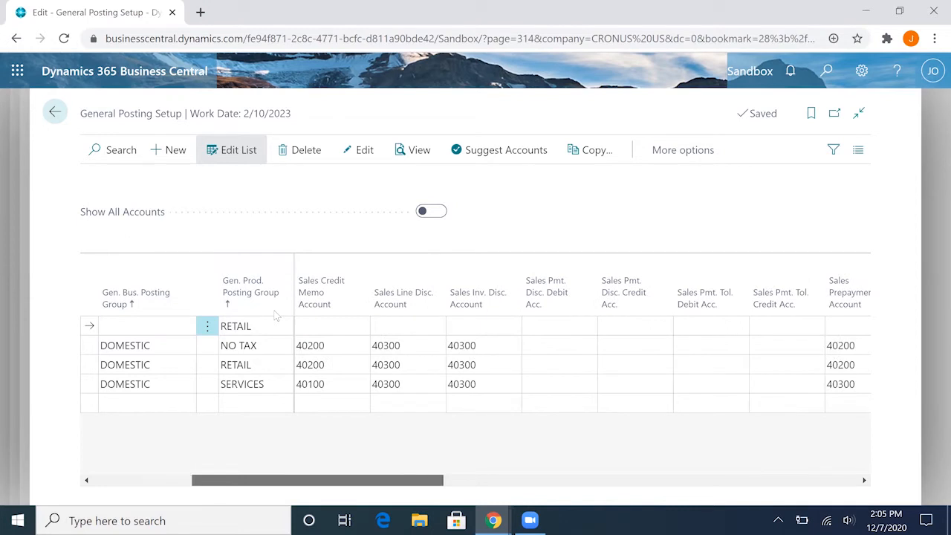
scroll(275, 315, "right", 2)
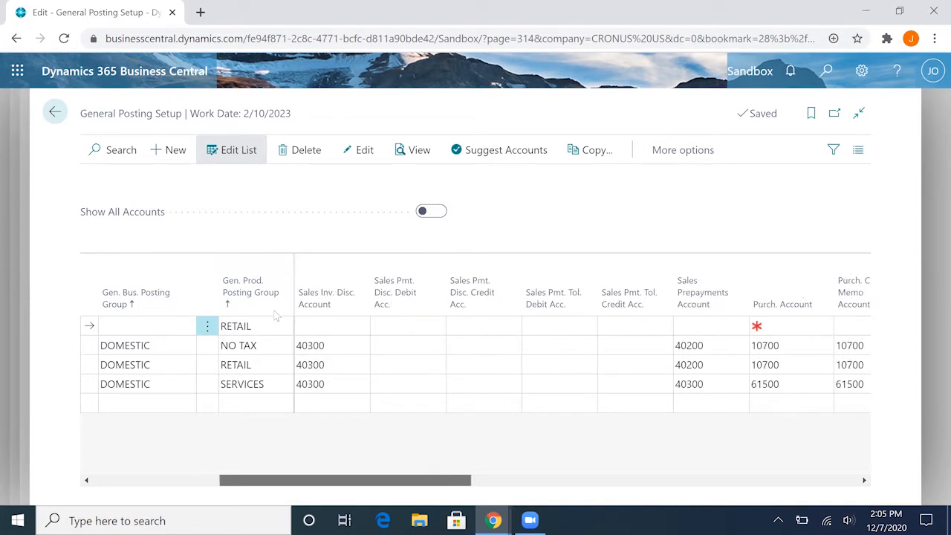
scroll(275, 316, "right", 2)
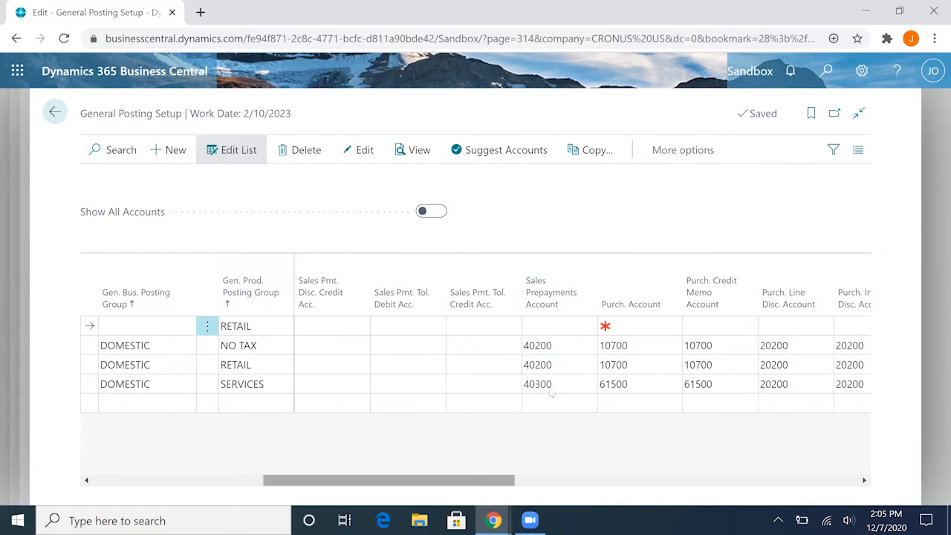
scroll(551, 394, "right", 2)
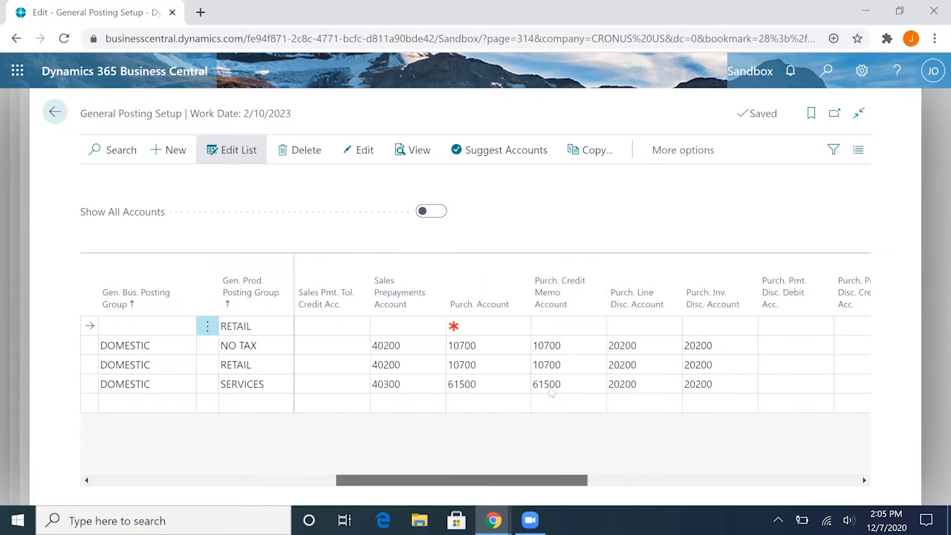
scroll(551, 395, "right", 7)
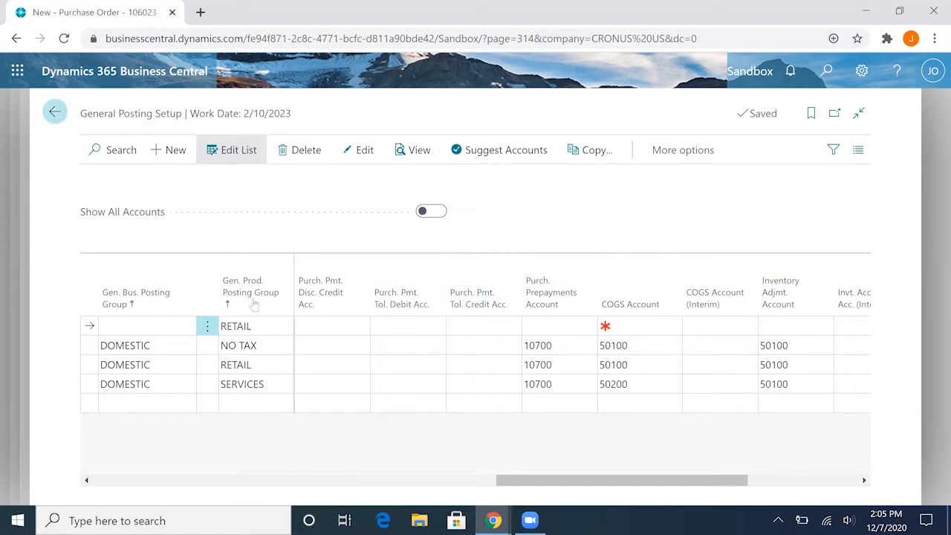
Close General Posting Setup, search for "purchases" and open the Purchases & Payables Setup page.
key("Escape")
key("alt")
key("alt+q")
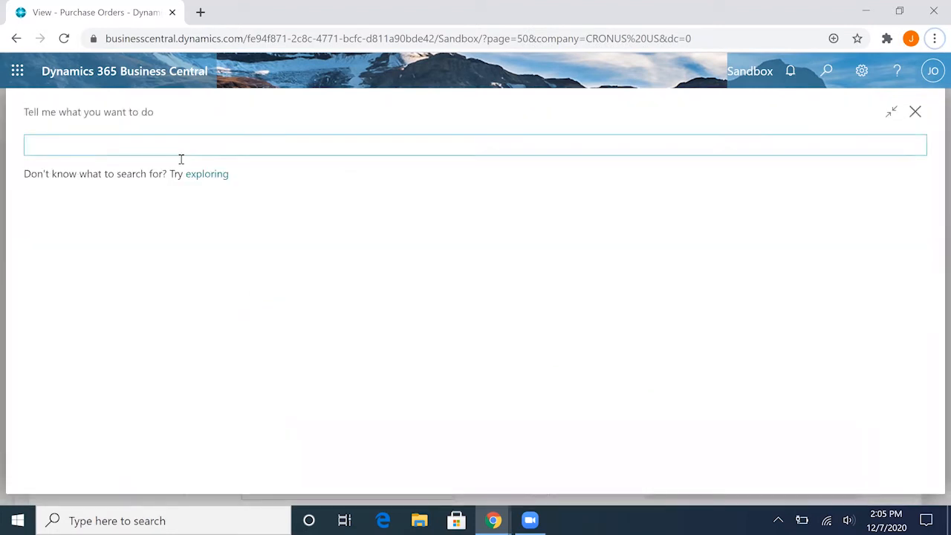
type("purchases a")
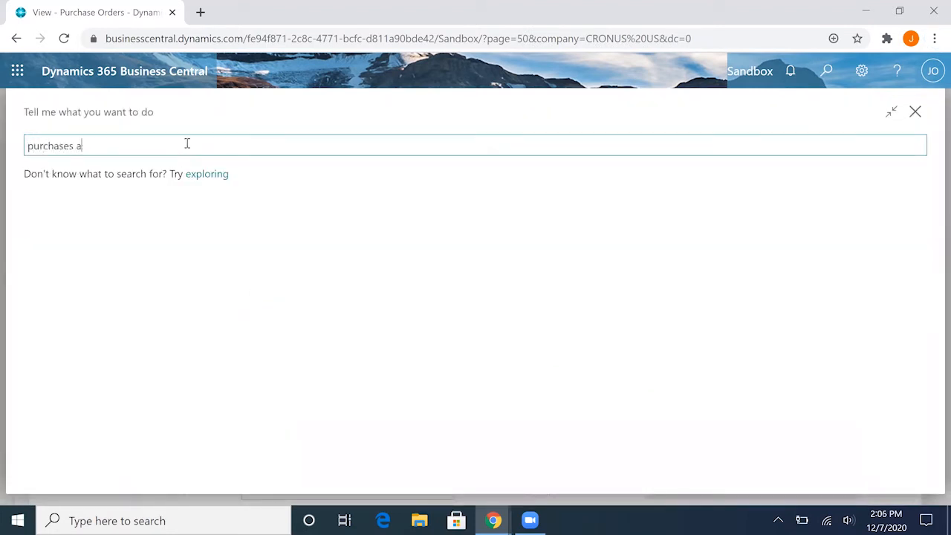
type("nd")
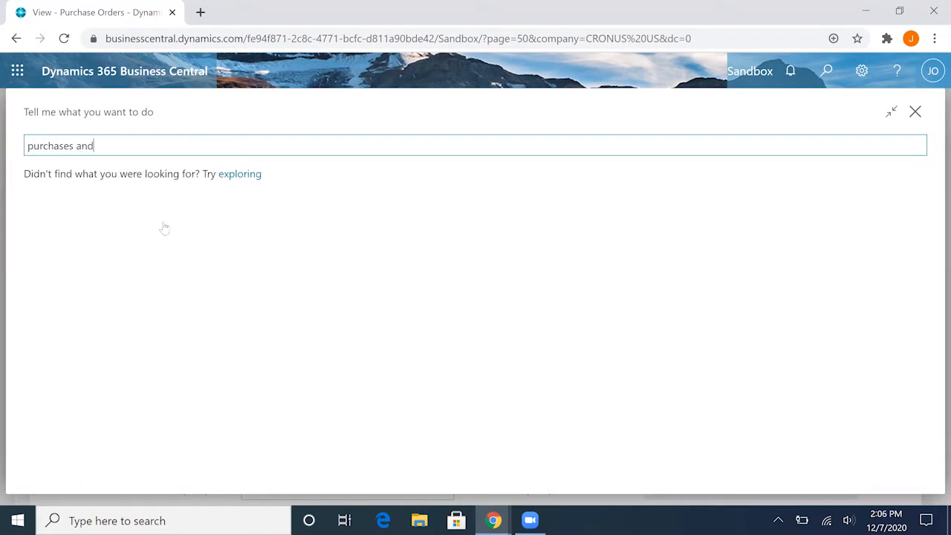
scroll(149, 223, "down", 3)
key("BackSpace")
key("BackSpace")
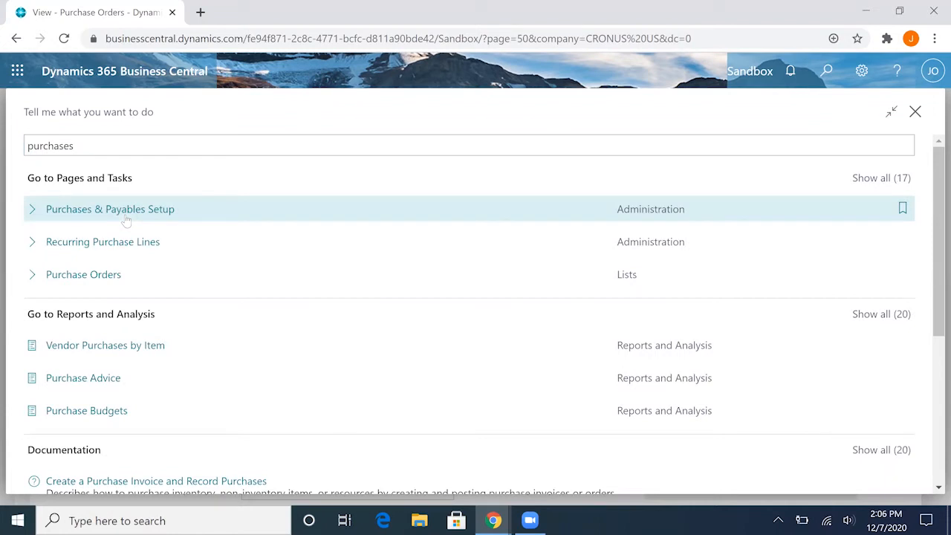
left_click(127, 216)
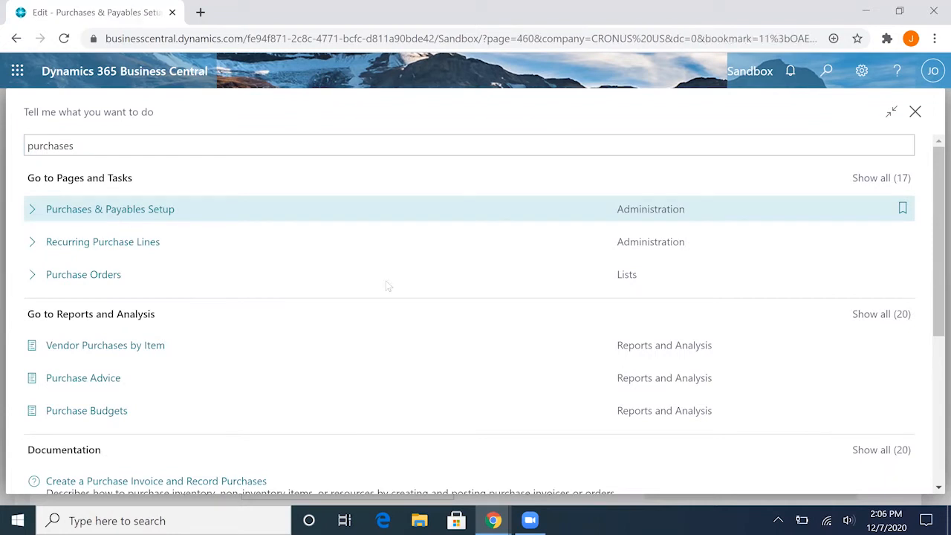
Check the number series for posted prepayment documents and browse the codes available for Posted Prepmt. Inv. Nos.
scroll(386, 286, "down", 3)
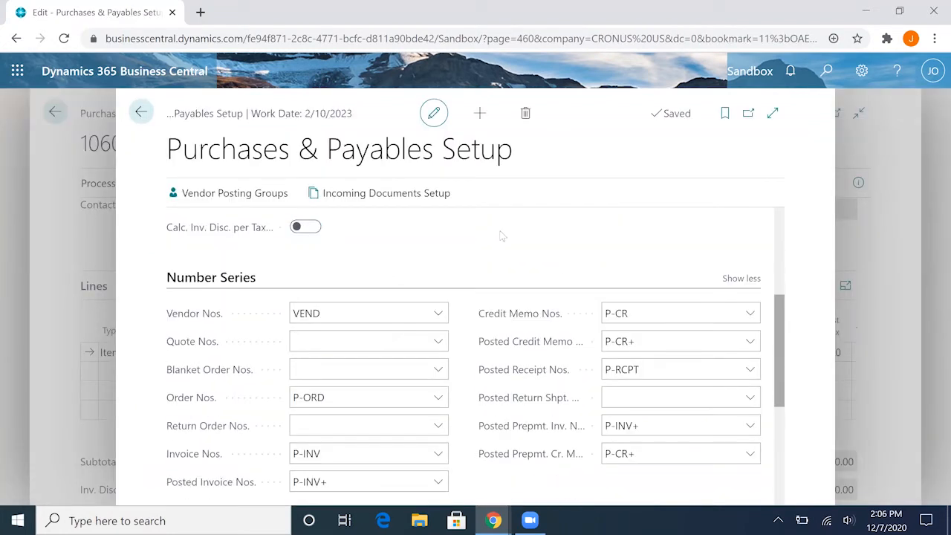
scroll(397, 283, "down", 2)
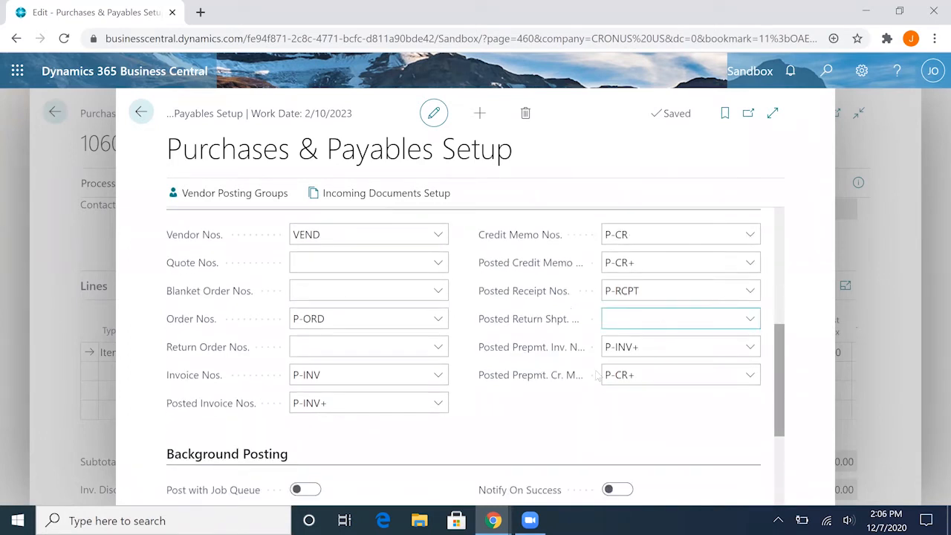
left_click(631, 318)
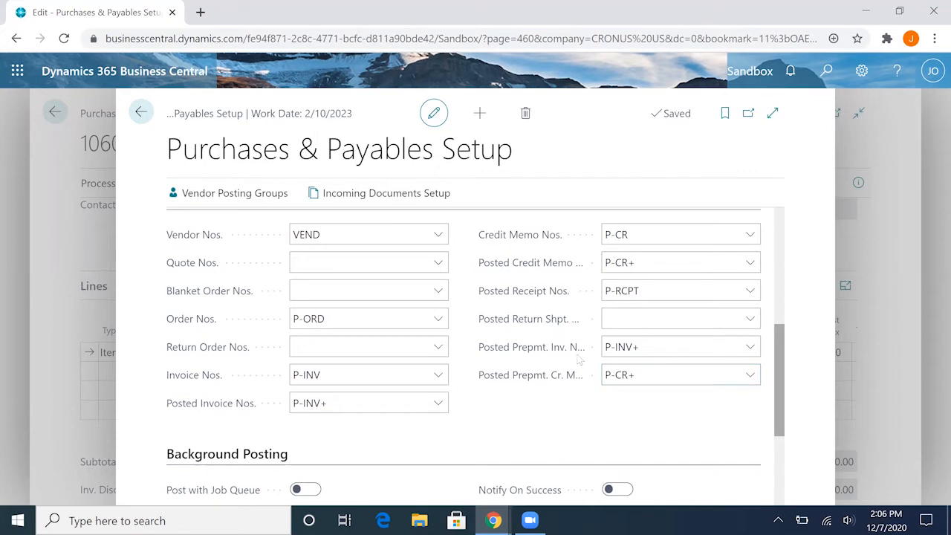
mouse_move(541, 353)
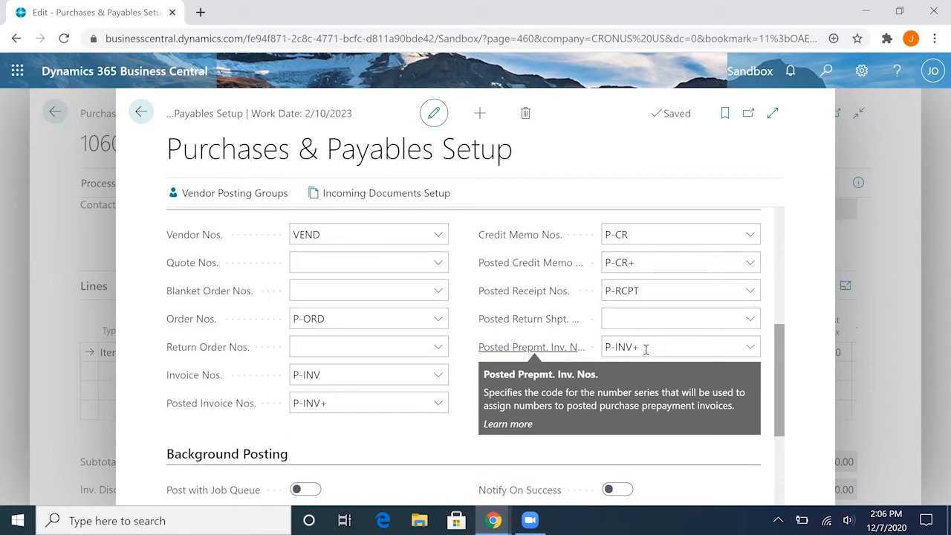
left_click(753, 348)
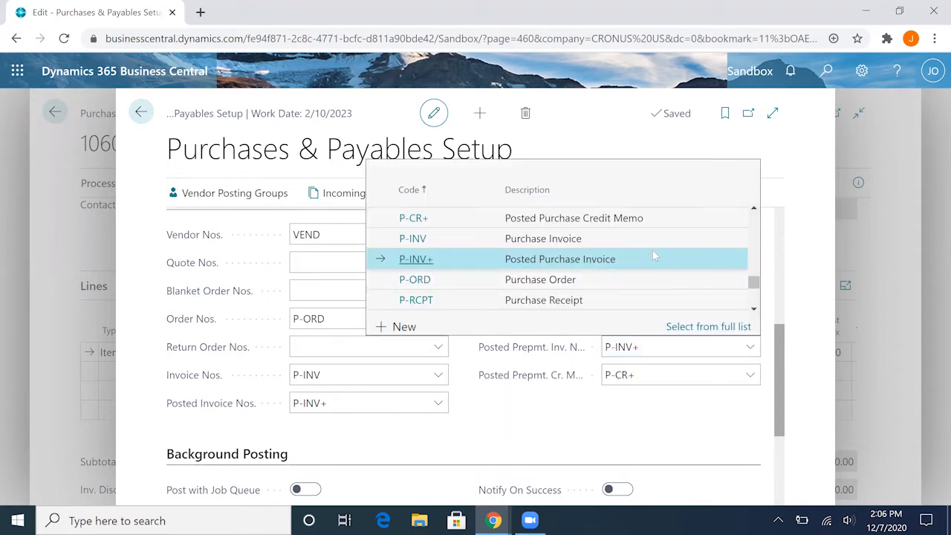
scroll(652, 250, "down", 5)
scroll(652, 249, "down", 2)
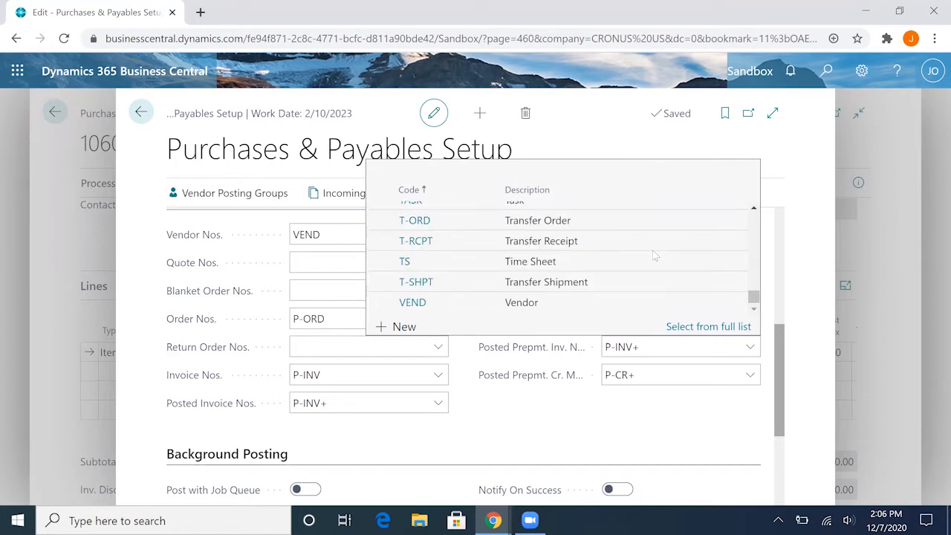
scroll(653, 250, "up", 2)
scroll(652, 250, "up", 3)
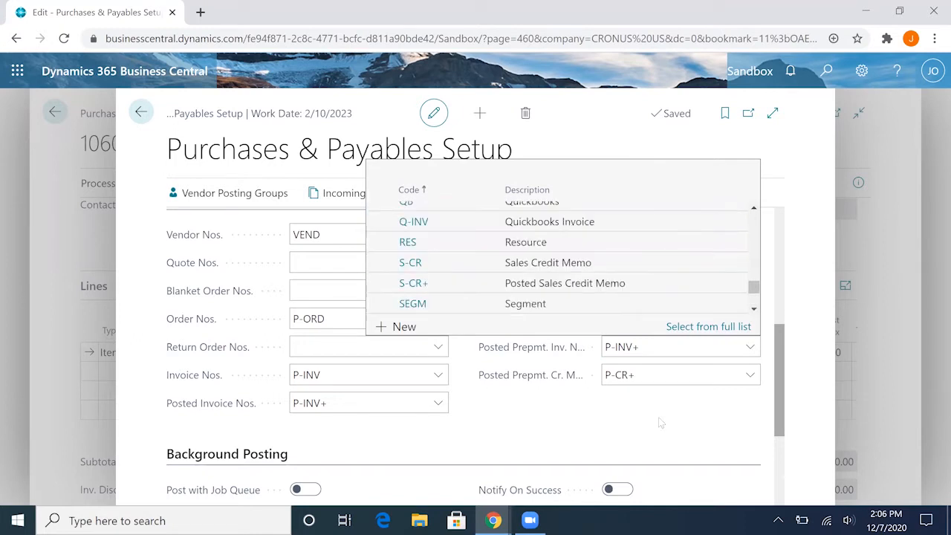
left_click(657, 421)
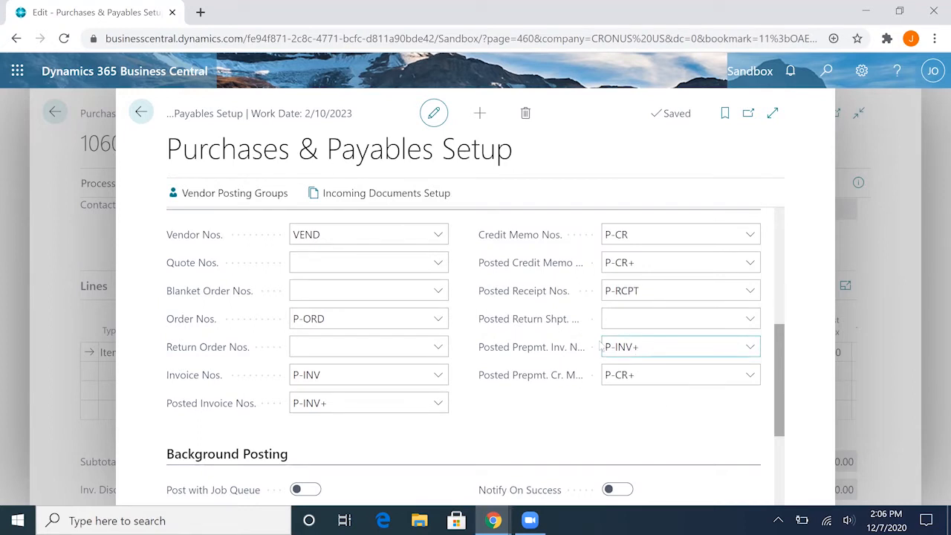
Close Purchases & Payables Setup and examine the purchase order's item line and Prepayment section for the prepayment fields available.
left_click(141, 113)
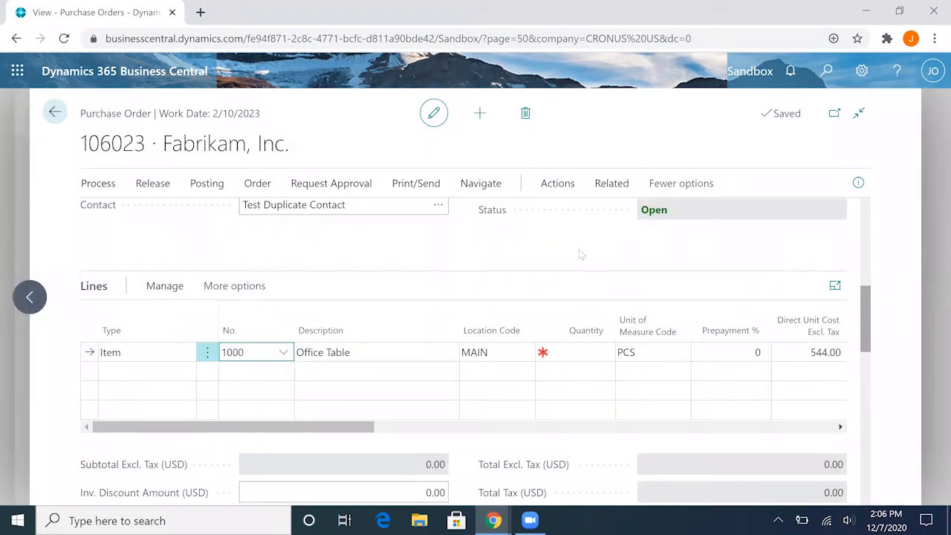
scroll(580, 255, "up", 3)
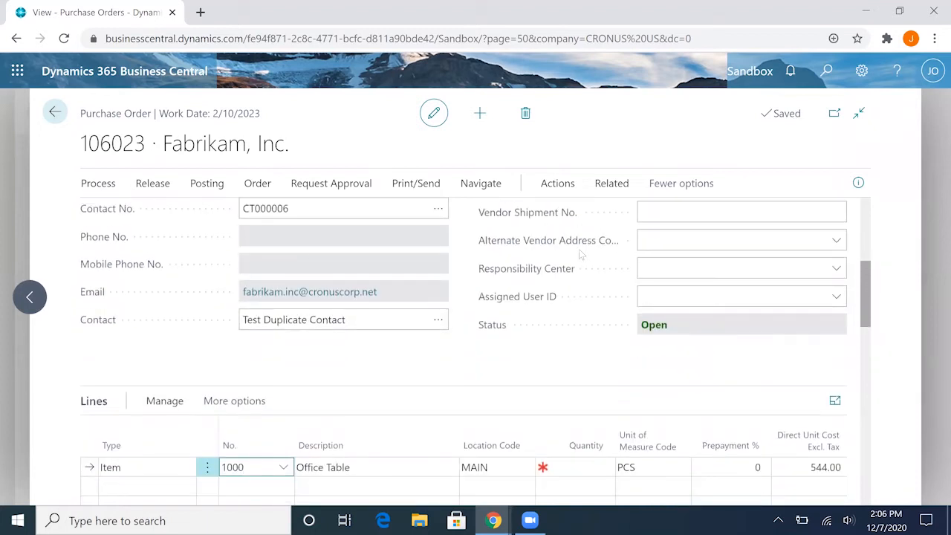
scroll(578, 255, "down", 3)
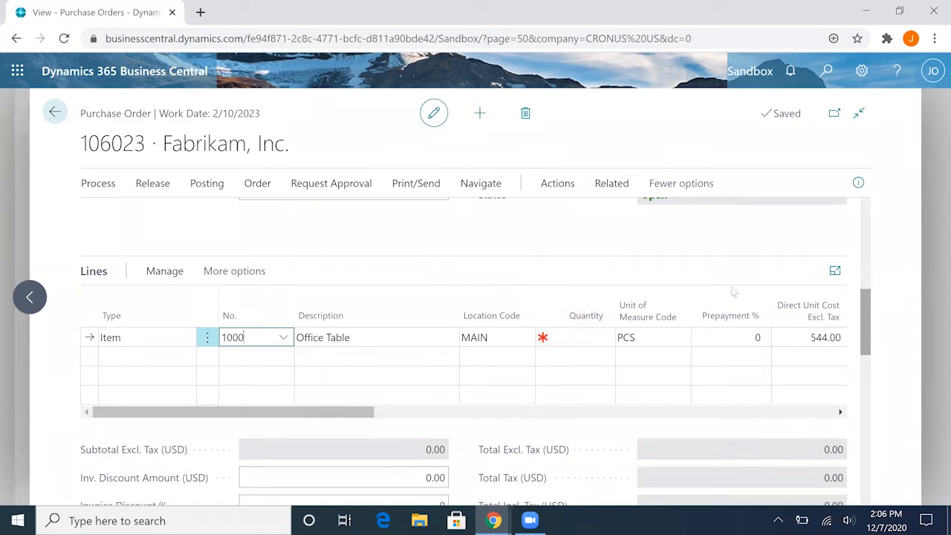
left_click(375, 414)
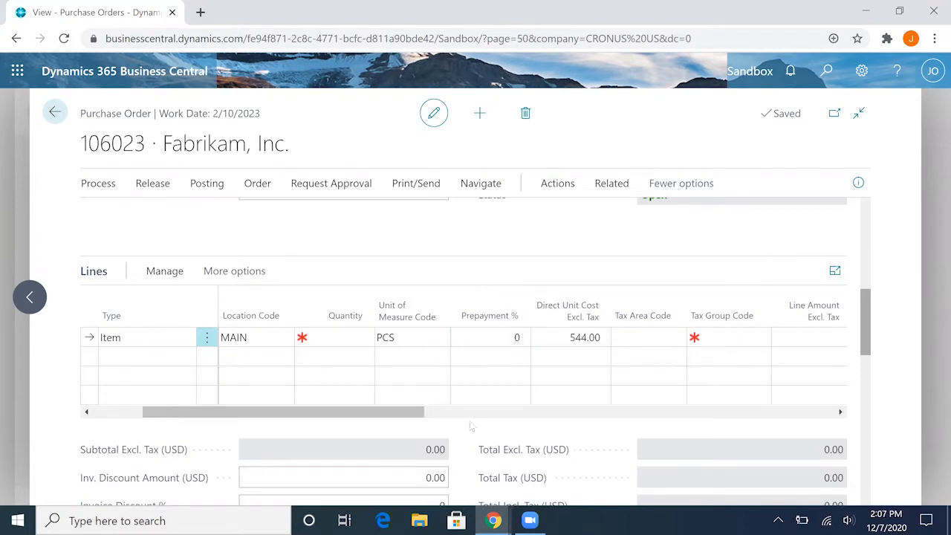
scroll(470, 426, "down", 1)
scroll(470, 426, "down", 4)
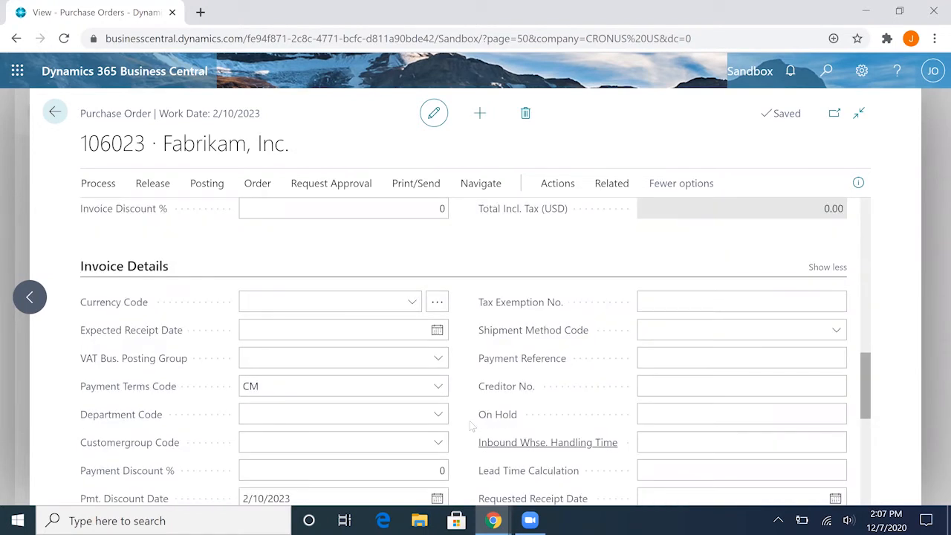
scroll(470, 426, "down", 5)
scroll(470, 426, "down", 2)
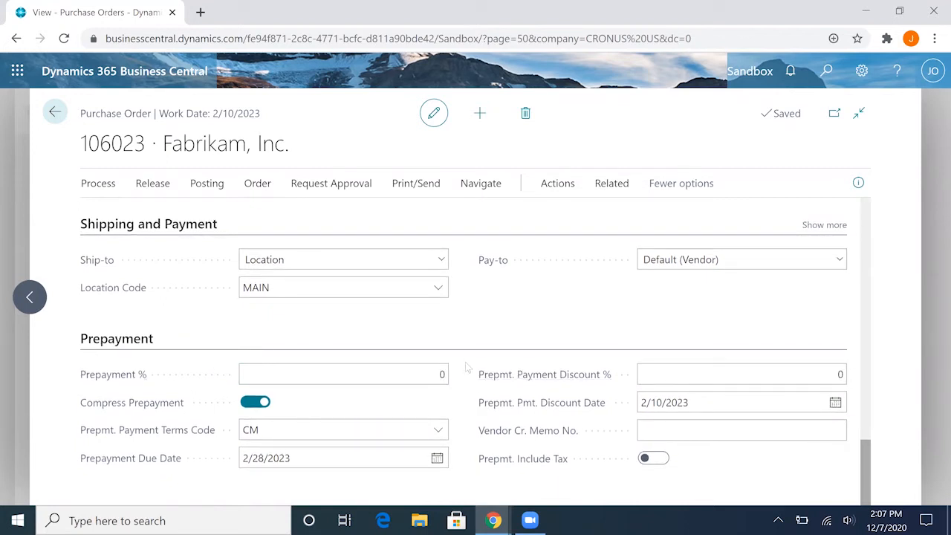
scroll(470, 370, "up", 10)
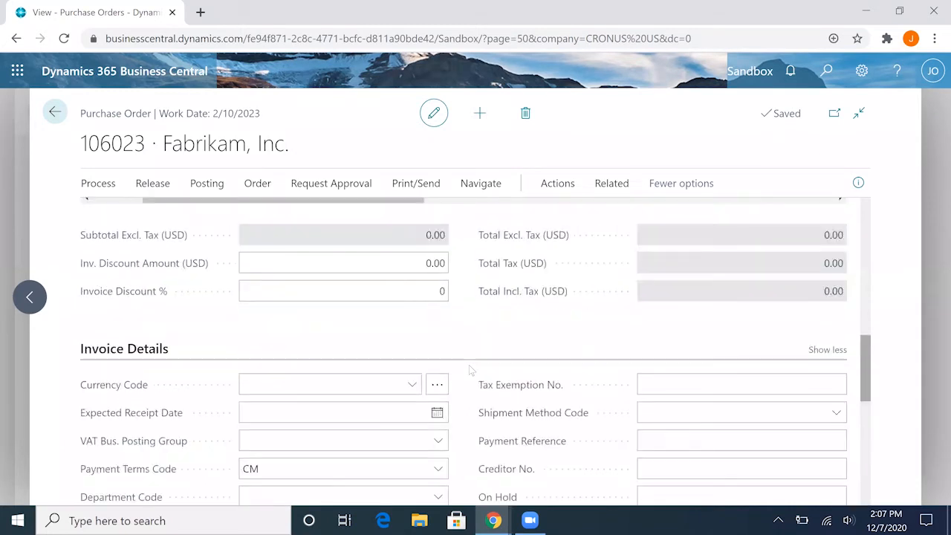
scroll(469, 370, "up", 3)
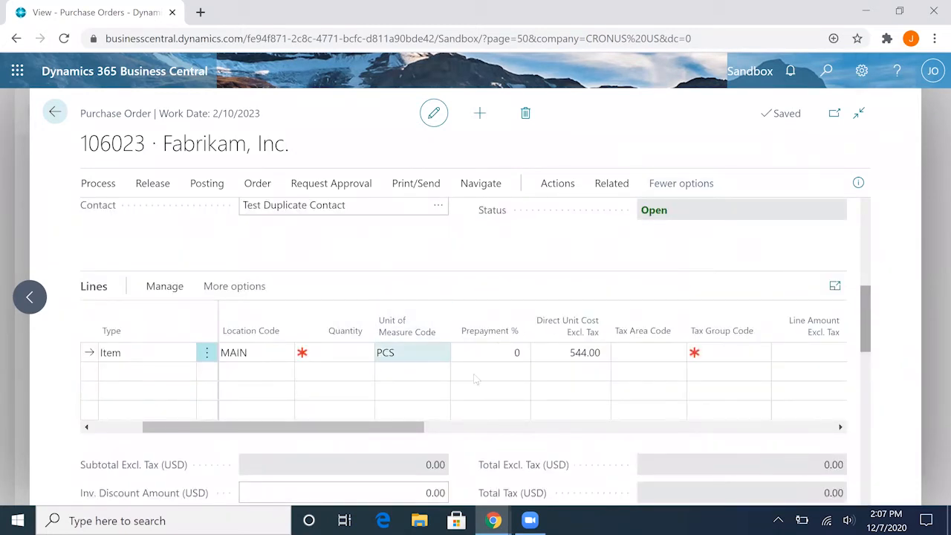
Start personalizing the purchase order page, select the Lines part and search its available fields for "prep".
left_click(860, 72)
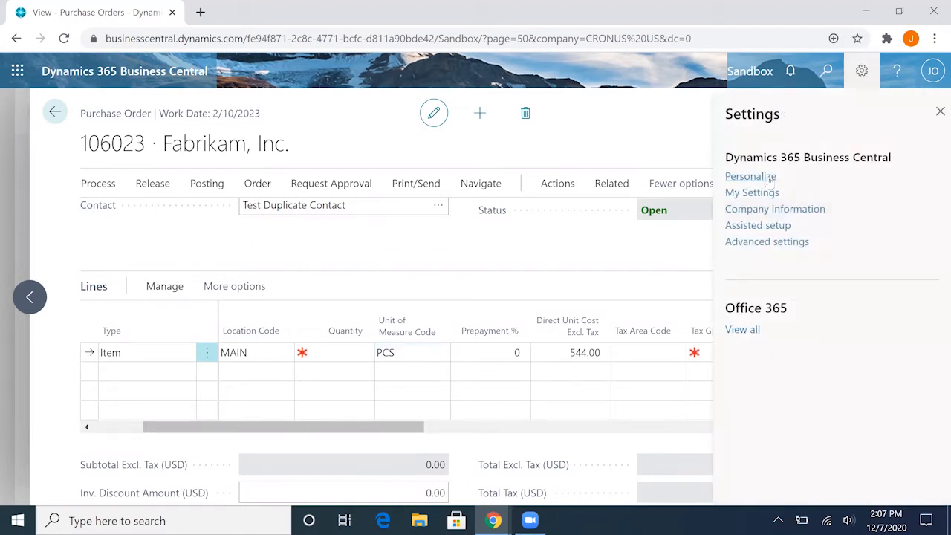
left_click(767, 180)
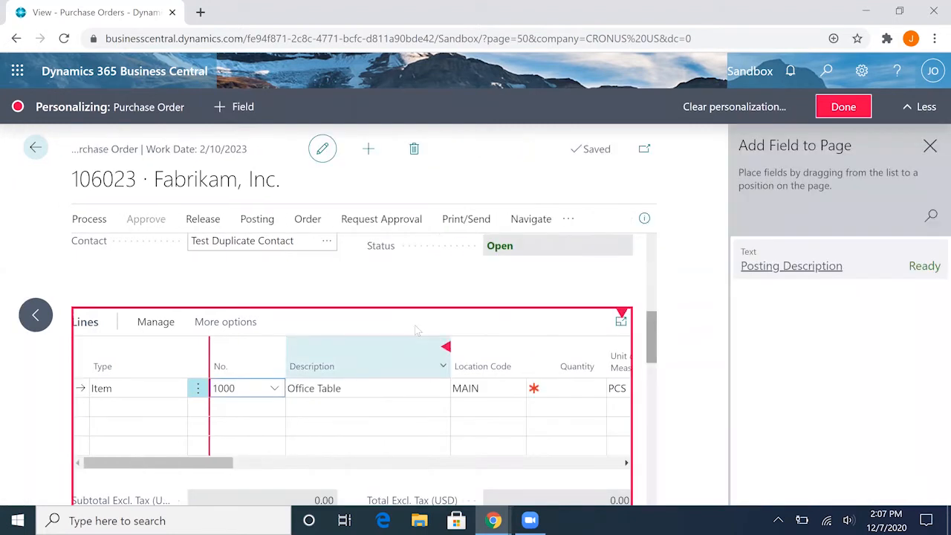
left_click(426, 325)
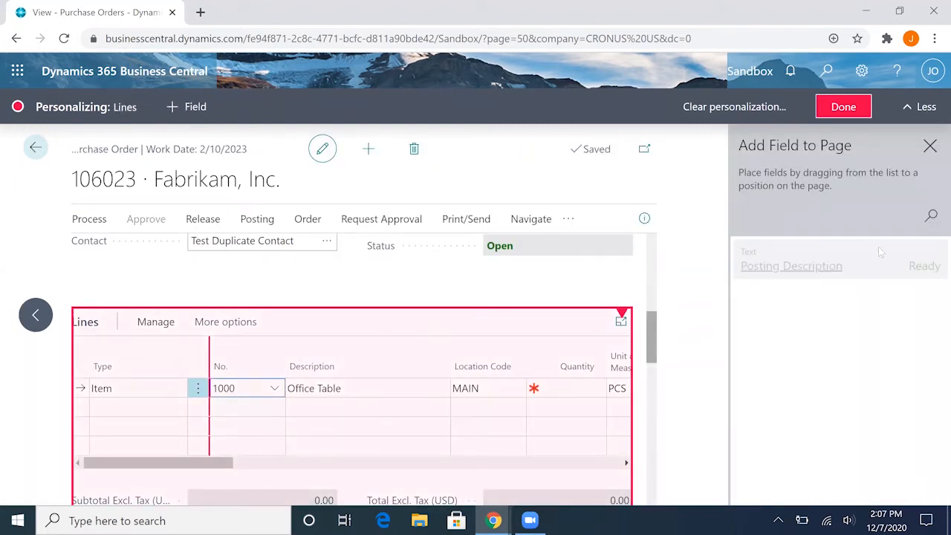
left_click(930, 224)
type("pr")
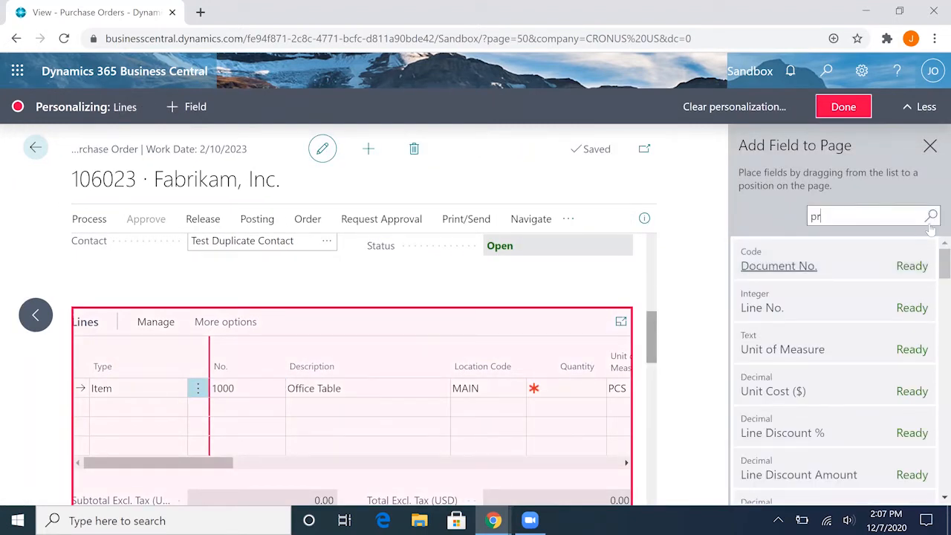
type("ep")
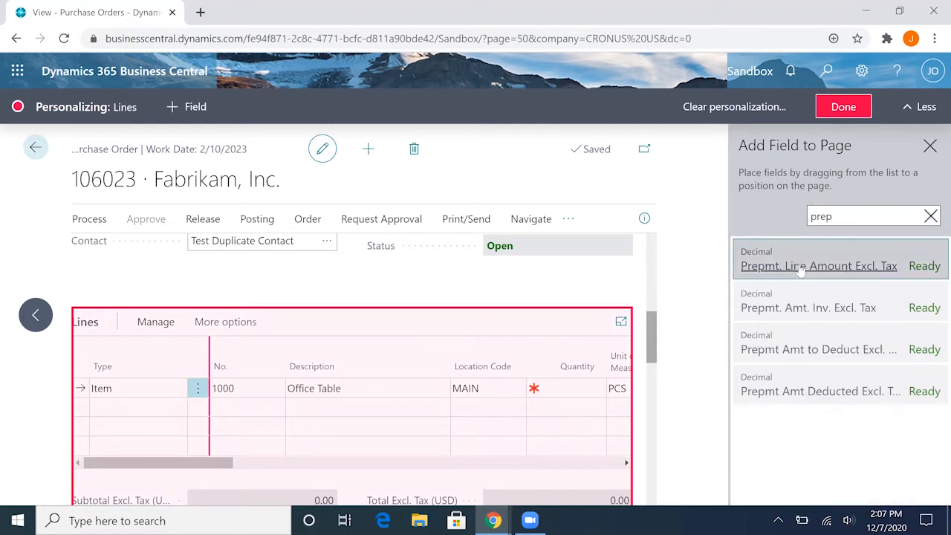
Add the Prepmt. Amt. Inv. Excl. Tax and Prepmt. Line Amount Excl. Tax columns to the lines, ahead of Prepayment %.
left_click_drag(793, 264, 529, 376)
scroll(323, 413, "right", 3)
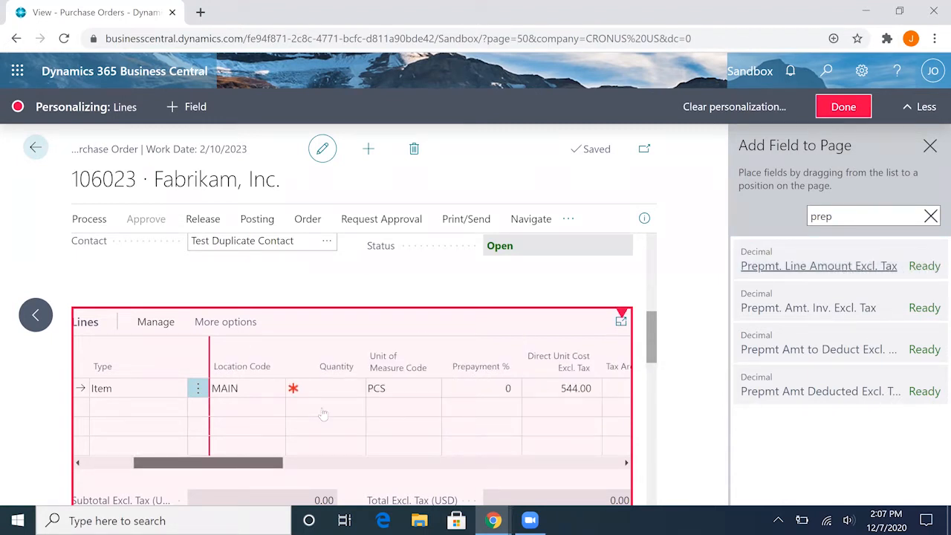
scroll(323, 413, "right", 2)
left_click_drag(828, 247, 372, 377)
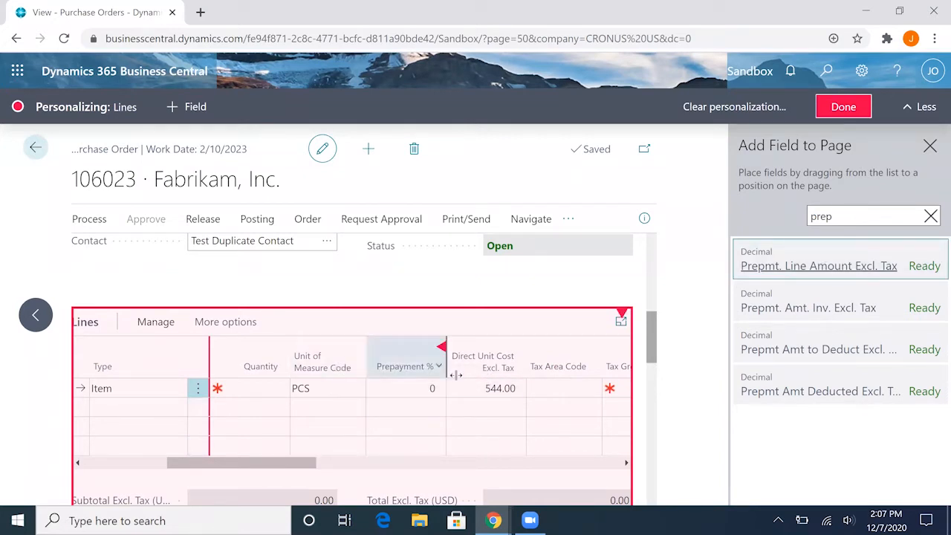
mouse_move(802, 300)
left_mouse_down()
mouse_move(465, 386)
mouse_move(367, 385)
mouse_move(365, 361)
left_mouse_up()
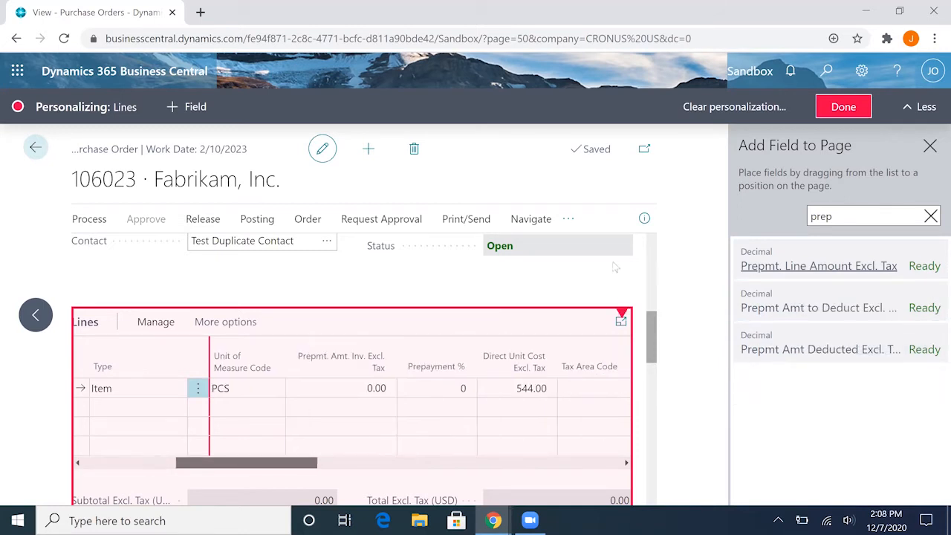
left_click_drag(765, 271, 405, 370)
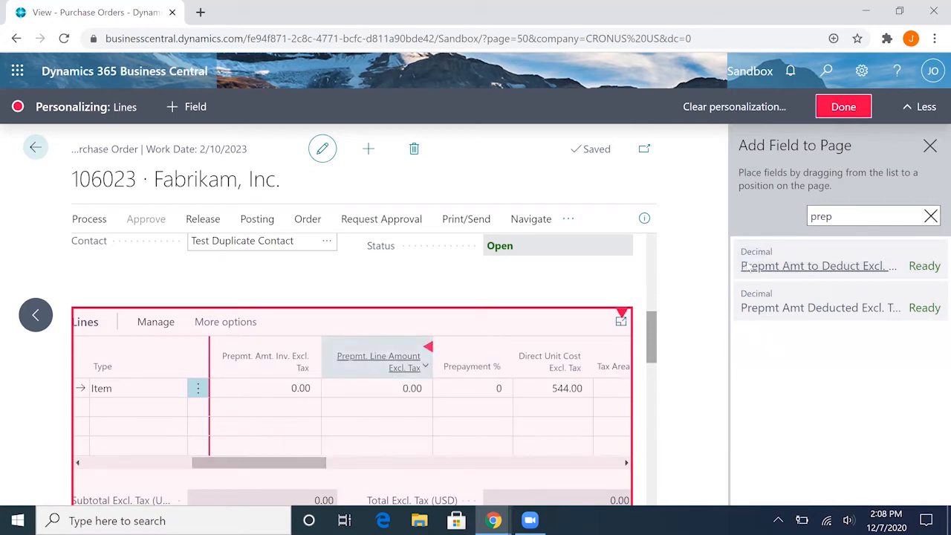
Add the Prepmt Amt to Deduct Excl. Tax and Prepmt Amt Deducted Excl. Tax columns to the lines and finish personalizing.
mouse_move(750, 266)
left_mouse_down()
mouse_move(771, 266)
mouse_move(428, 392)
mouse_move(436, 364)
left_mouse_up()
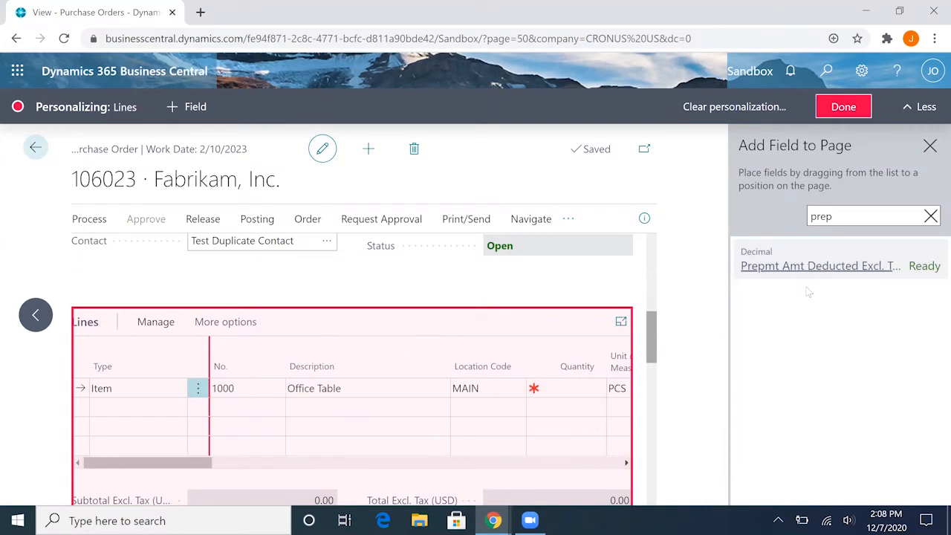
mouse_move(823, 269)
left_mouse_down()
mouse_move(609, 365)
mouse_move(572, 361)
mouse_move(569, 384)
left_mouse_up()
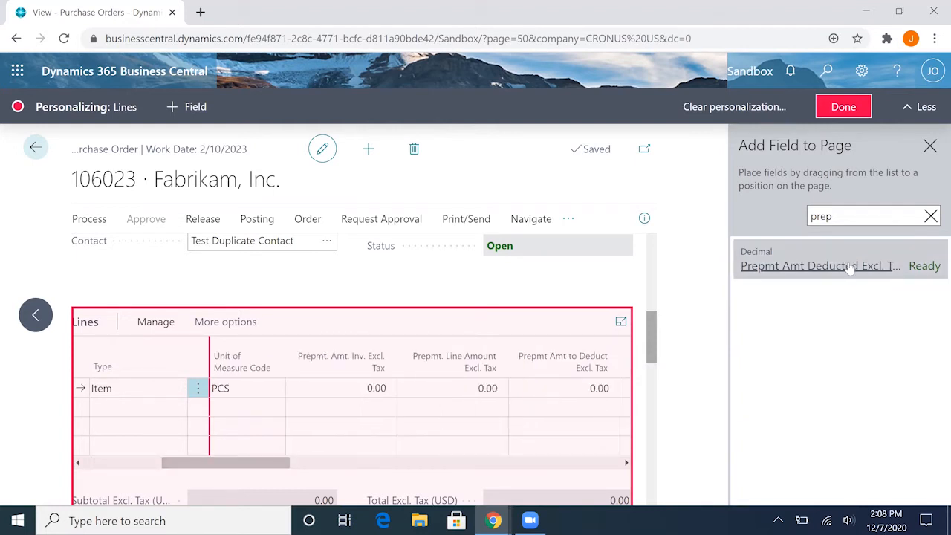
mouse_move(849, 269)
left_mouse_down()
mouse_move(506, 385)
mouse_move(410, 389)
mouse_move(405, 355)
left_mouse_up()
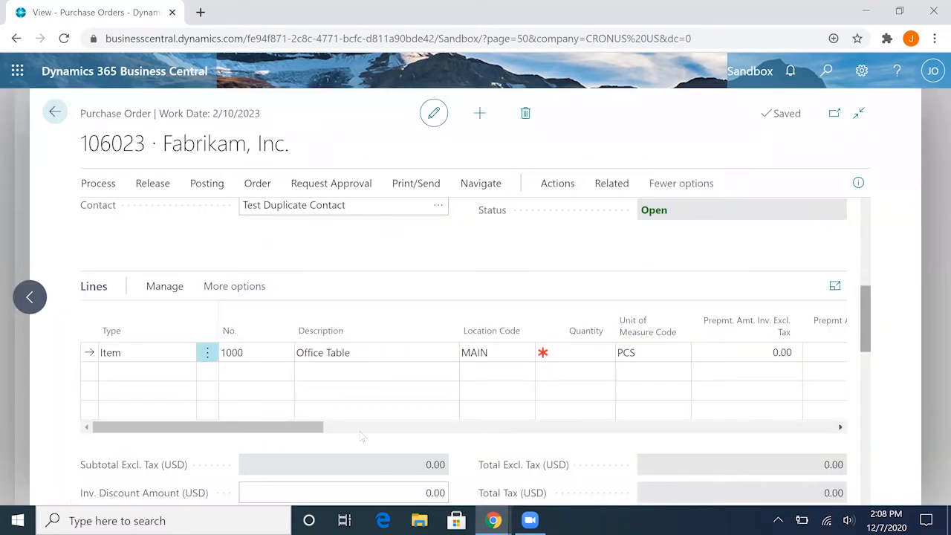
Review the order's invoice, shipping and prepayment details and open the Prepayment % in the Prepayment section for editing.
scroll(359, 431, "down", 1)
left_click(360, 428)
scroll(360, 431, "down", 1)
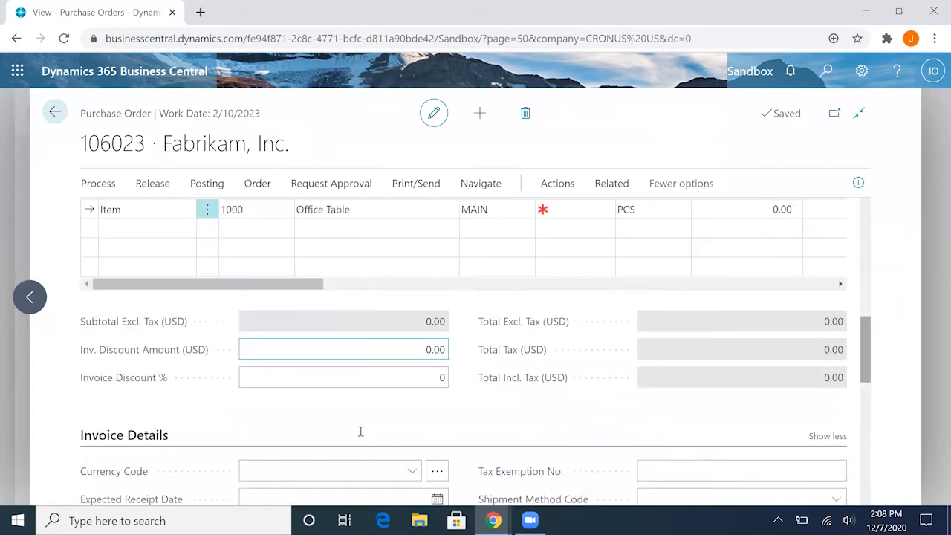
scroll(359, 431, "down", 5)
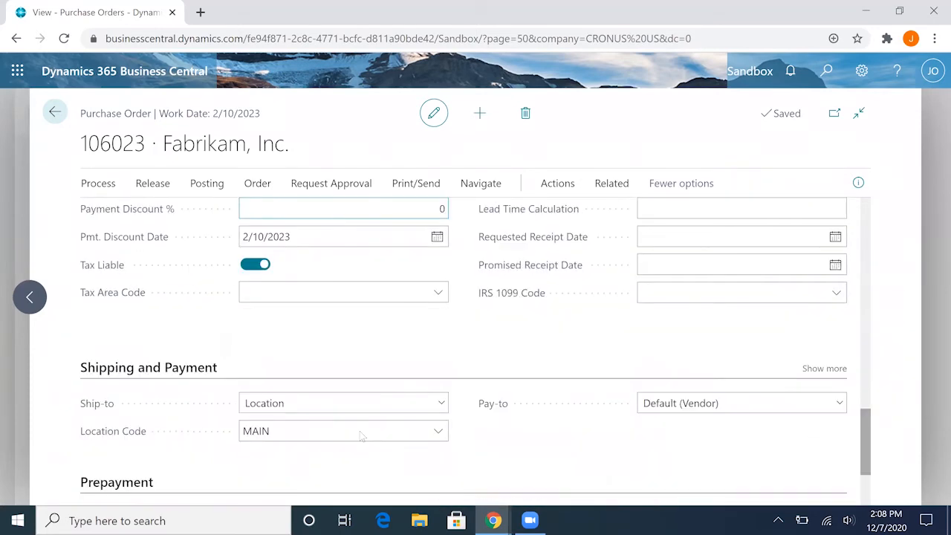
scroll(360, 435, "down", 2)
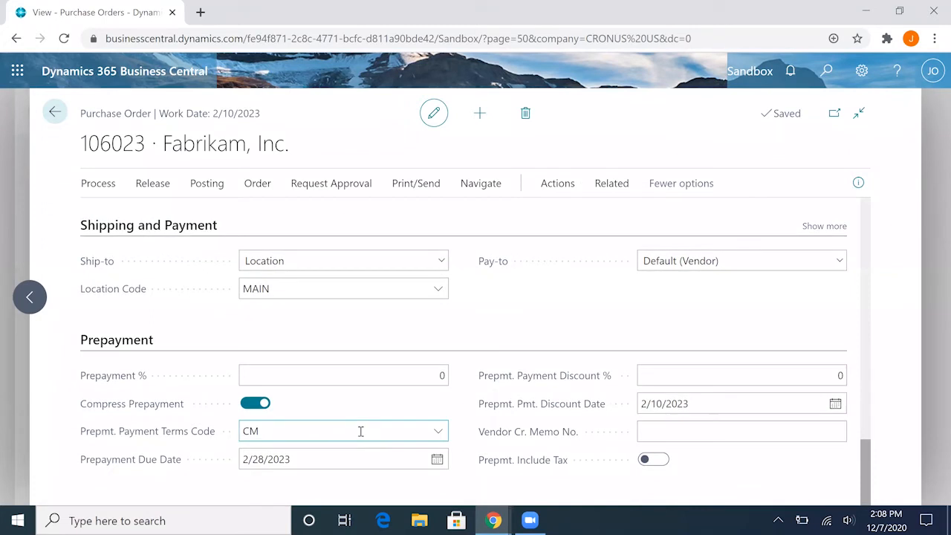
scroll(496, 326, "up", 1)
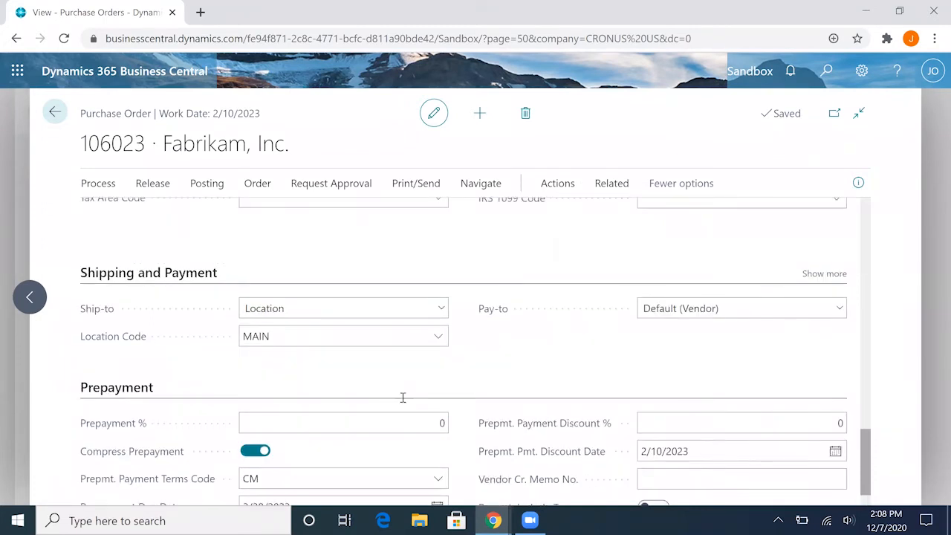
left_click(393, 423)
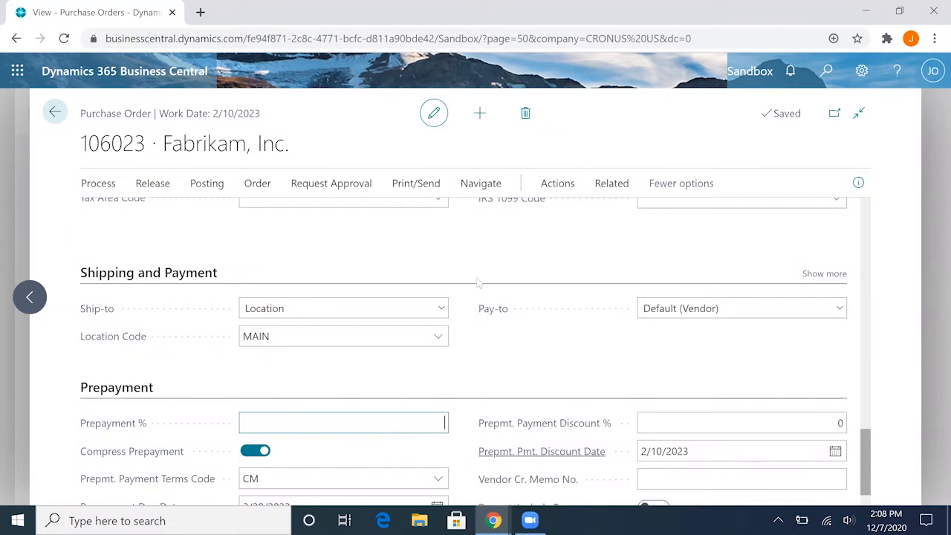
Set the quantity of the Office Table line to 1 and check the line's prepayment amounts and direct unit cost.
scroll(479, 282, "up", 10)
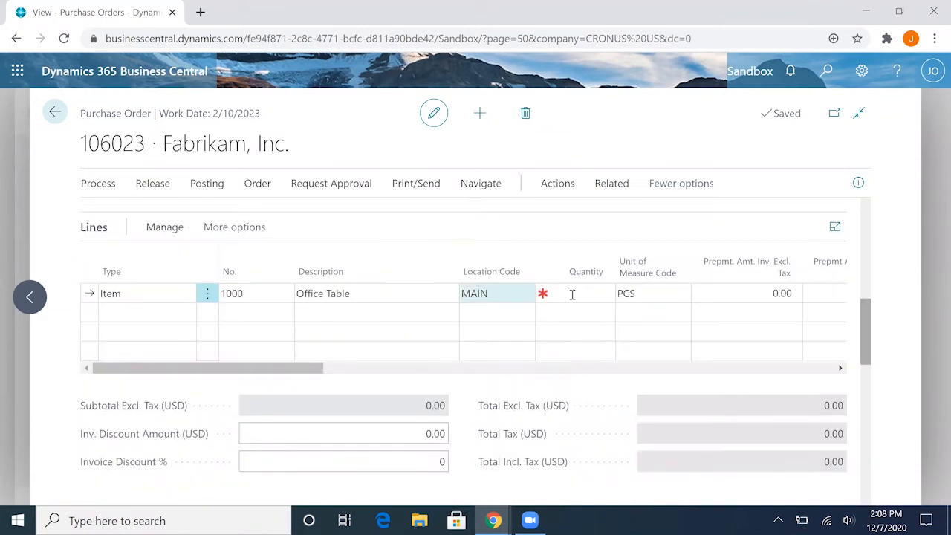
left_click(572, 294)
type("1")
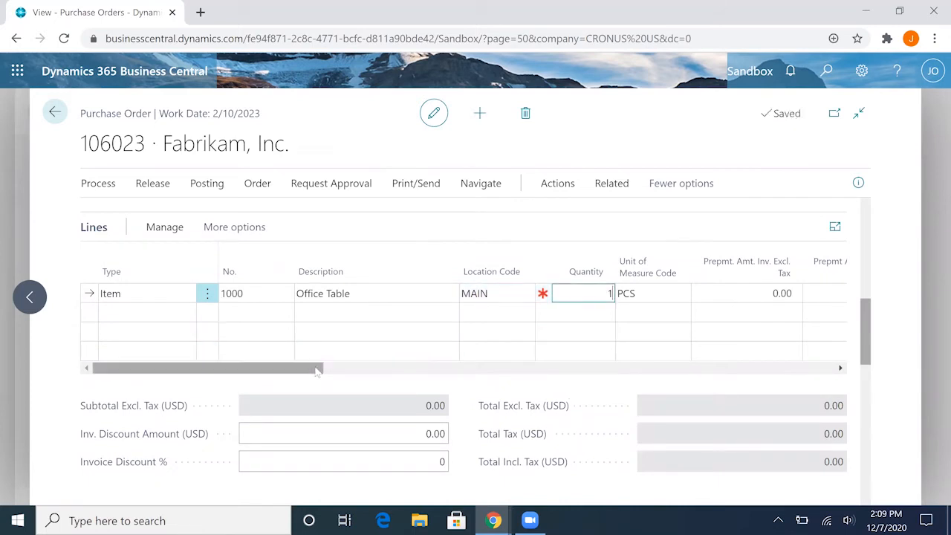
left_click_drag(315, 369, 463, 385)
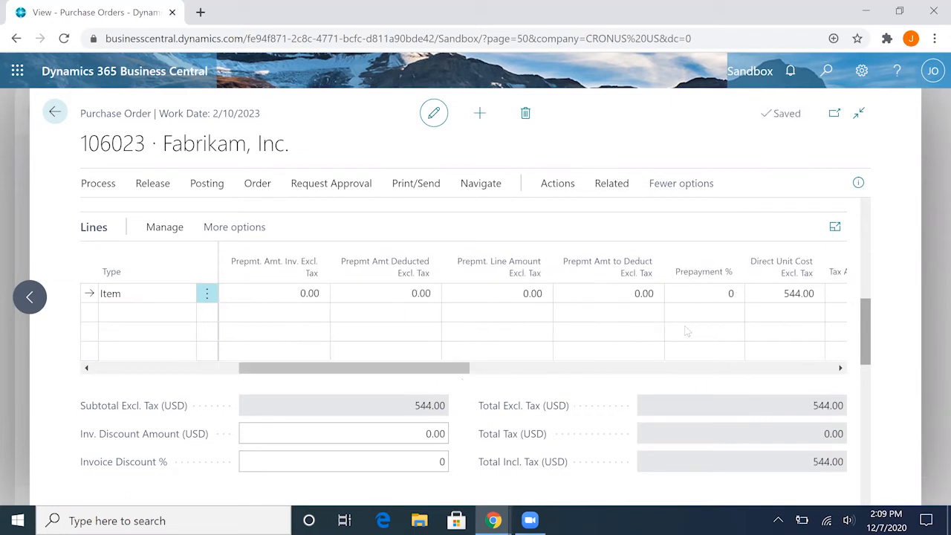
left_click(806, 292)
Set the order's Prepayment % to 50 in the Prepayment section and agree to update the lines.
scroll(648, 384, "down", 10)
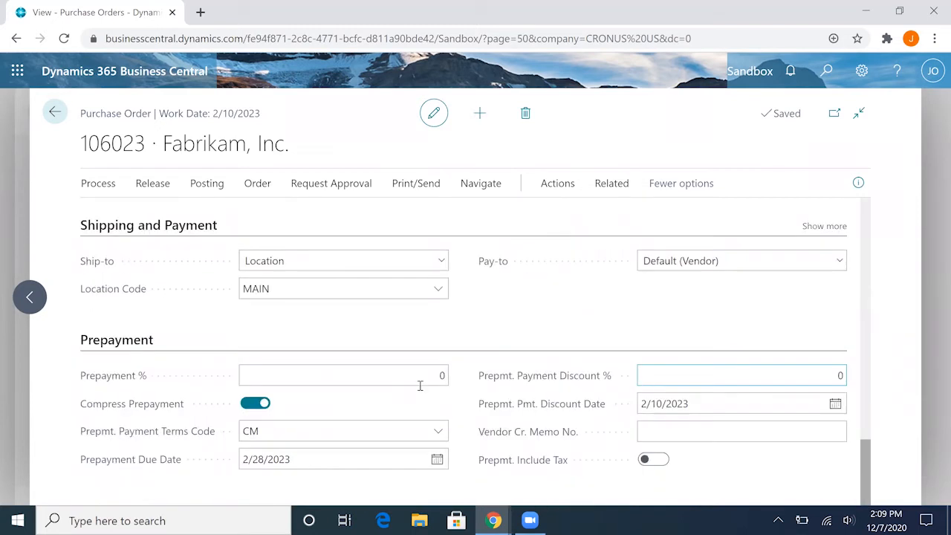
left_click(440, 376)
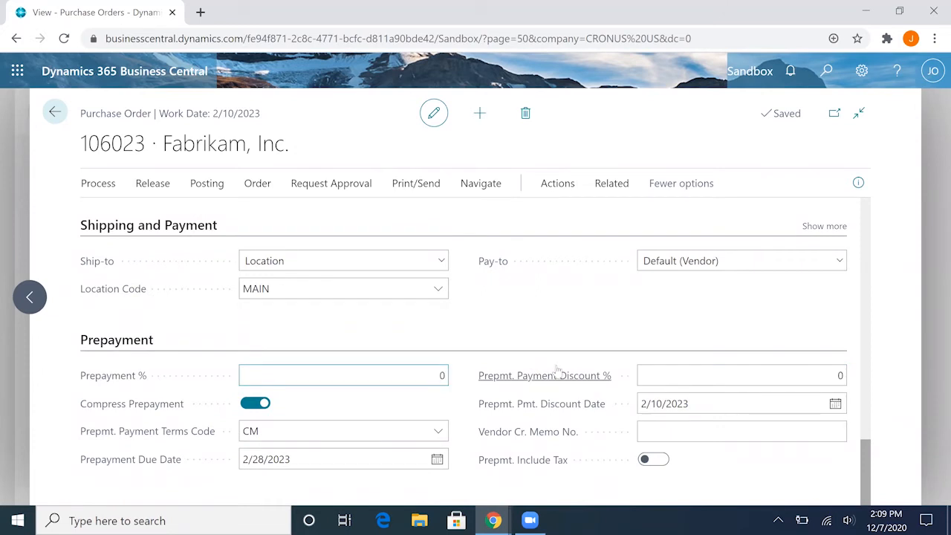
type("50")
key("Tab")
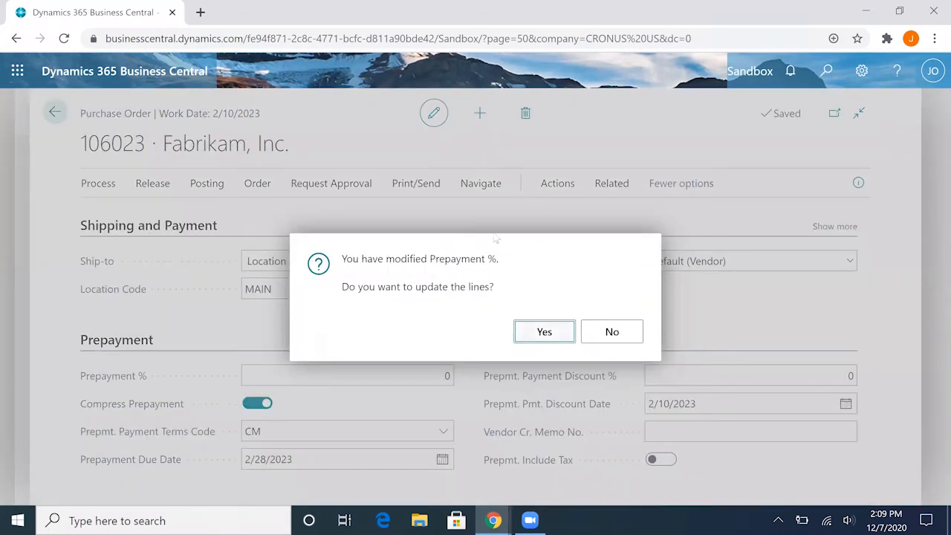
left_click(545, 332)
Set the Prepayment % on the Office Table line to 30.
scroll(555, 303, "up", 1)
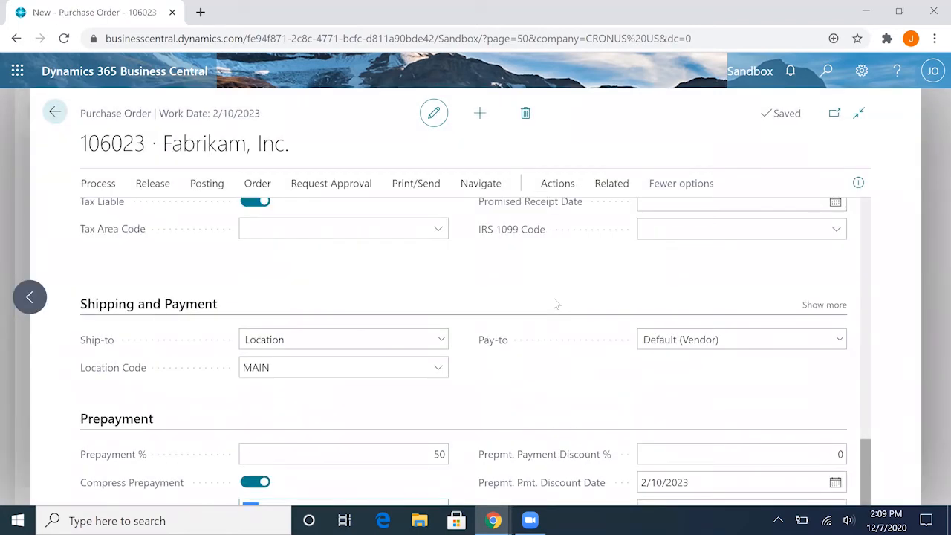
scroll(555, 303, "up", 5)
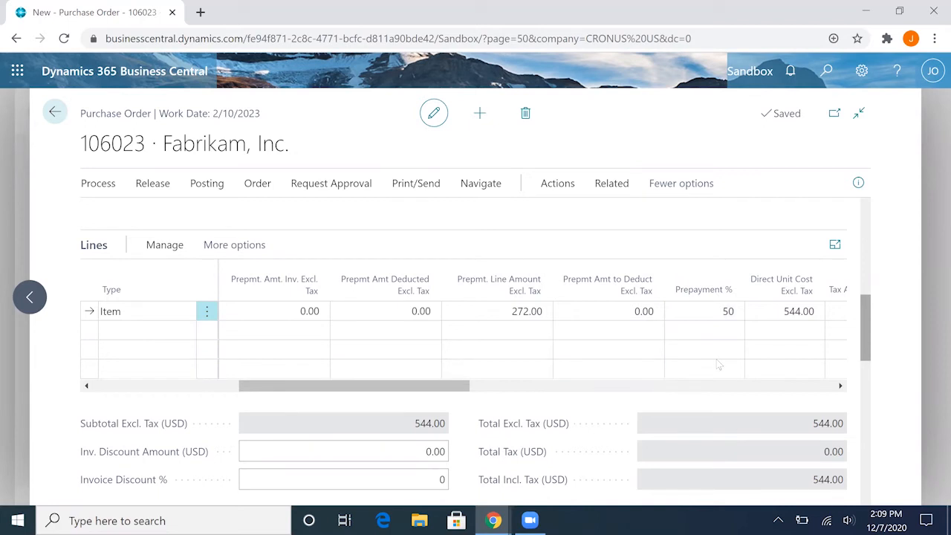
left_click(704, 311)
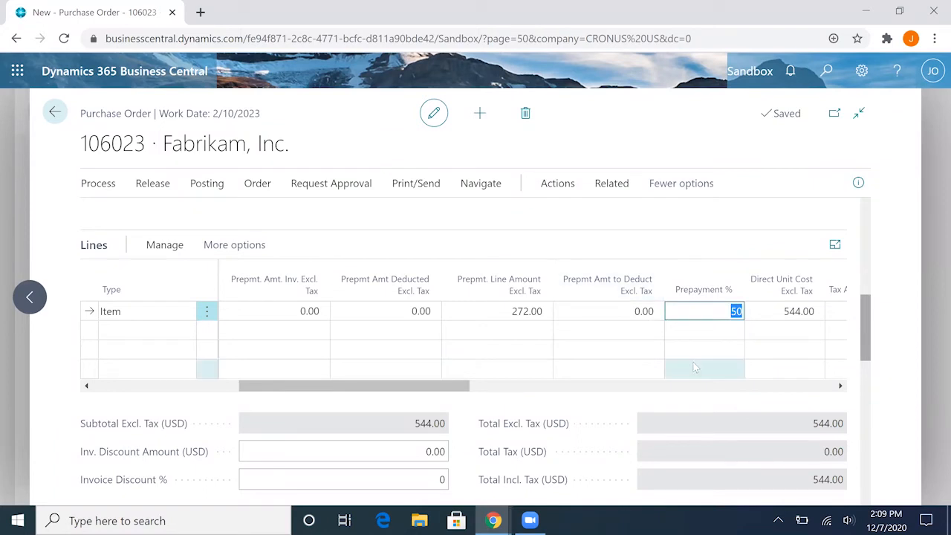
type("30")
key("Tab")
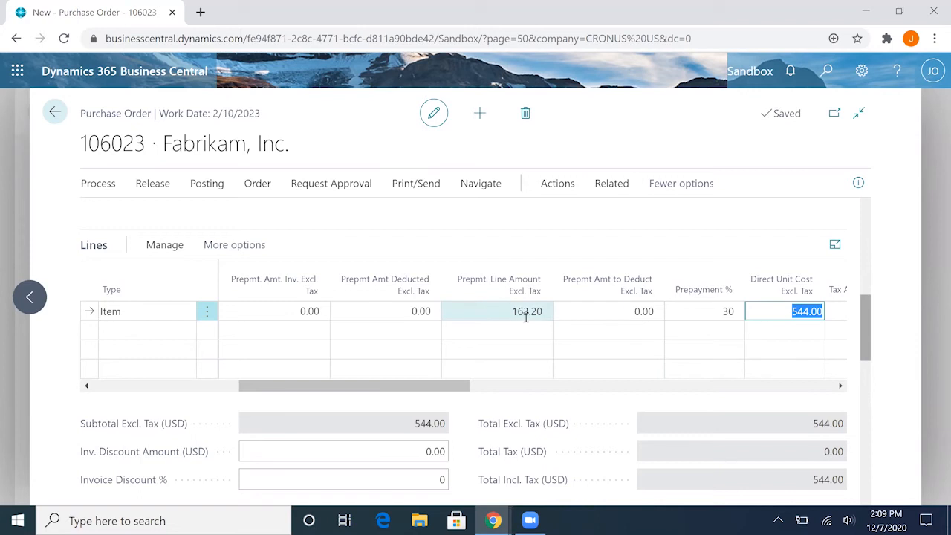
Set the Prepmt. Line Amount Excl. Tax on the item line to 200 and check the line's Prepayment %.
left_click(635, 401)
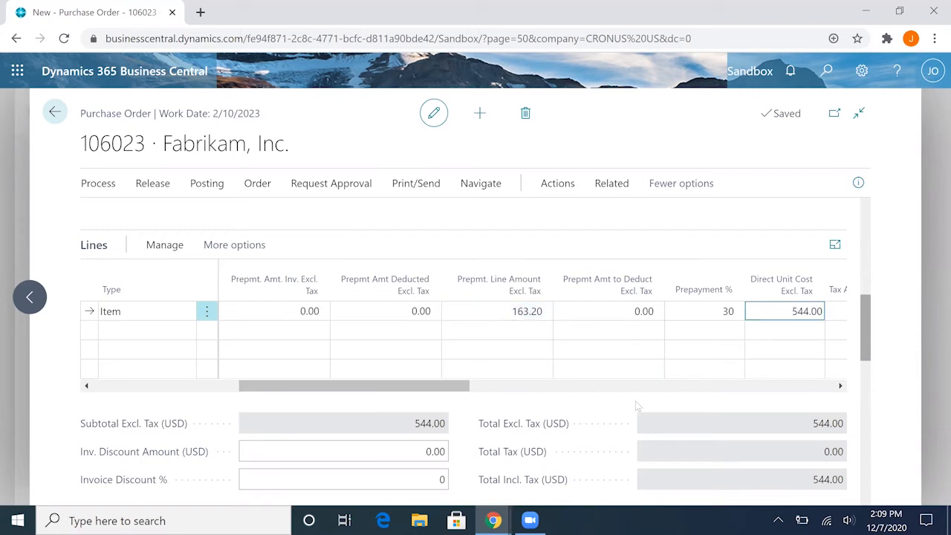
left_click(541, 310)
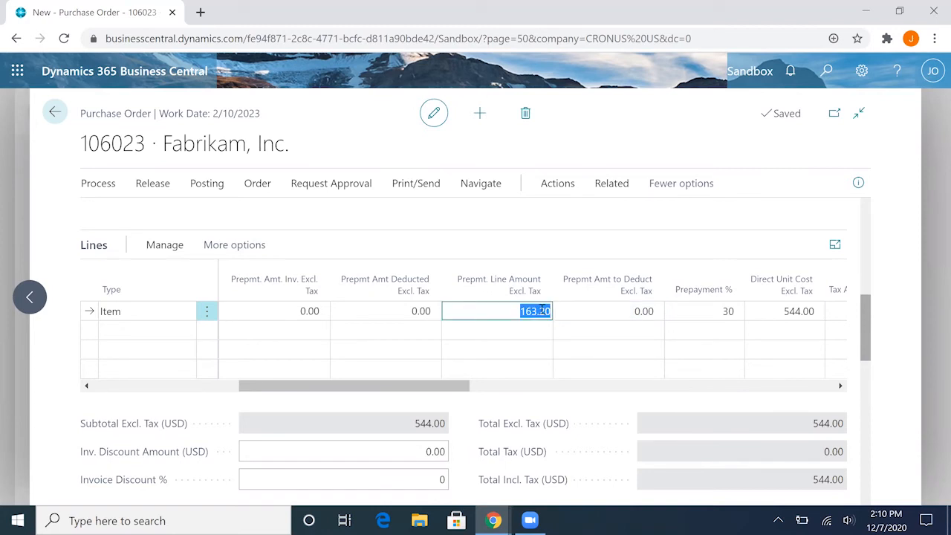
key("Delete")
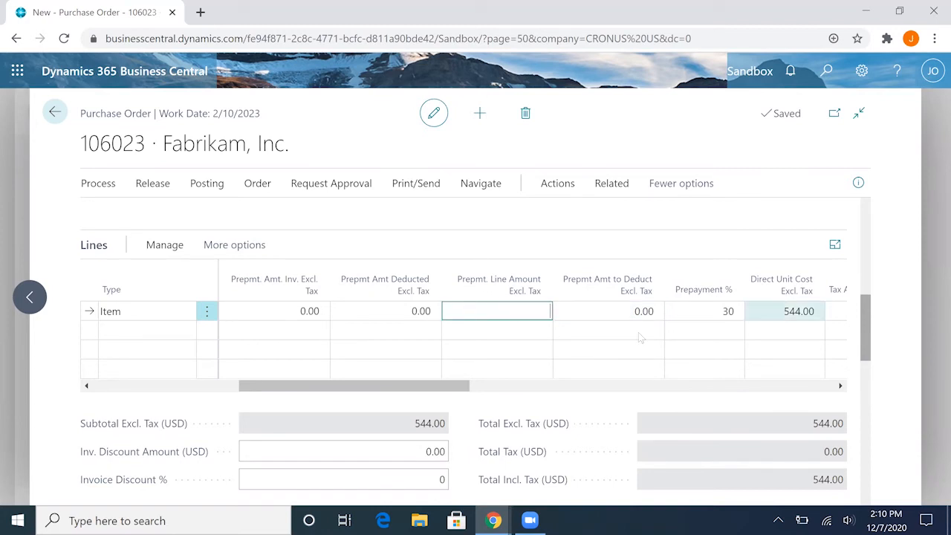
type("200")
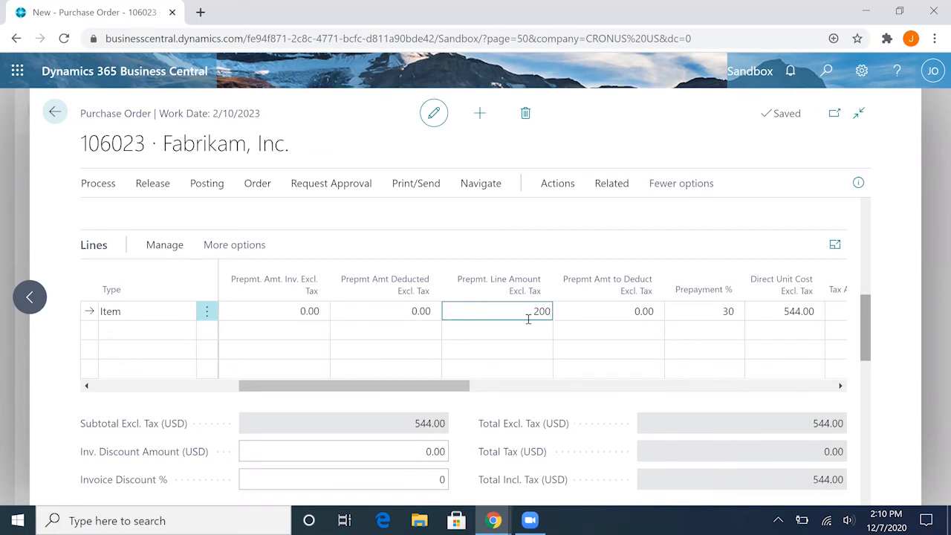
key("Tab")
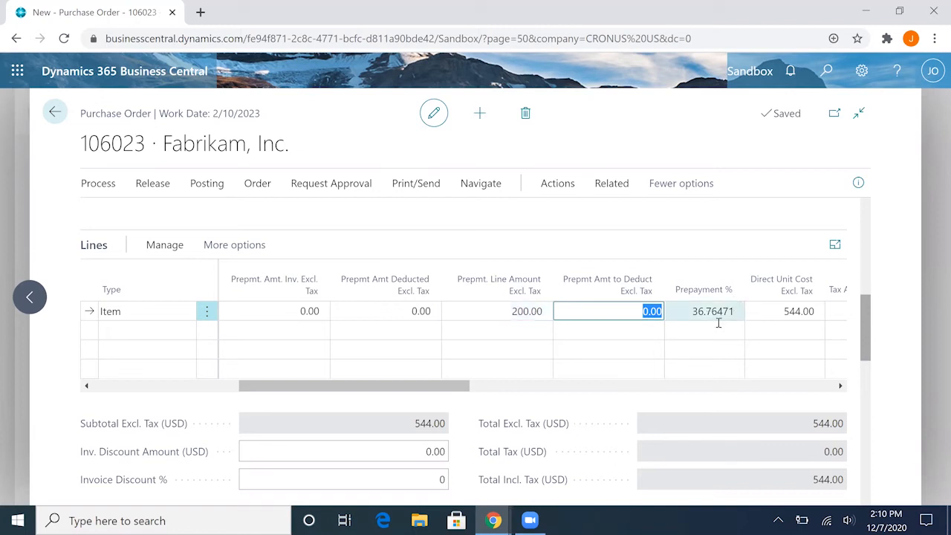
left_click(627, 402)
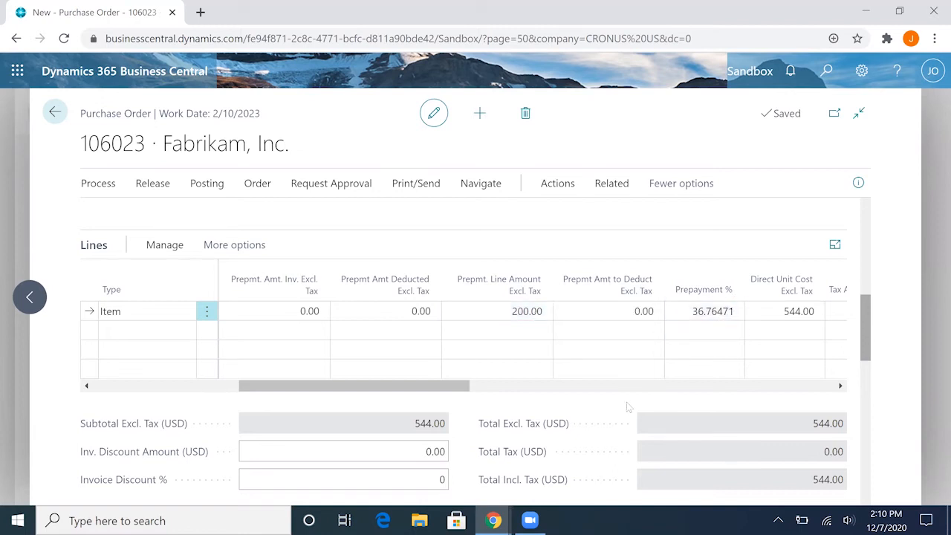
Set the Prepayment % on the item line to 50.
left_click(699, 313)
key("BackSpace")
left_click(707, 401)
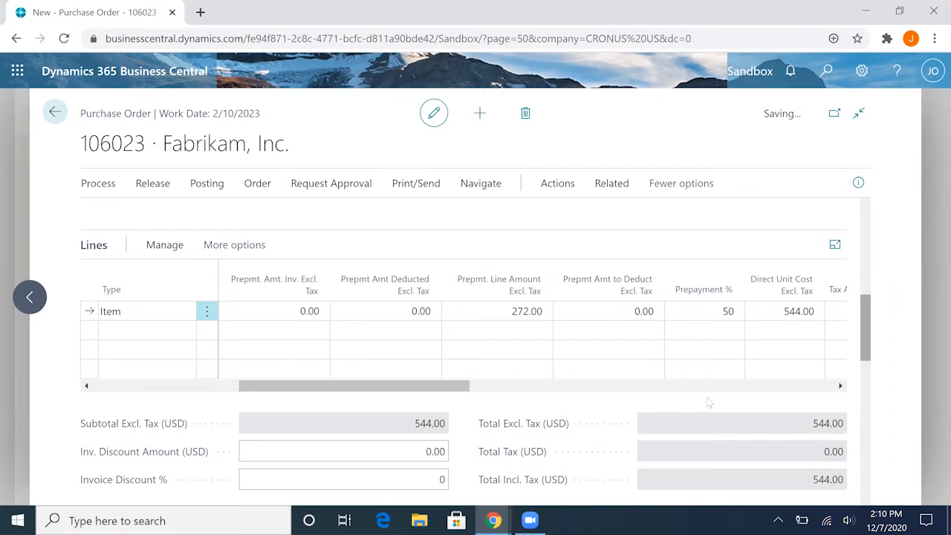
Set the Prepayment % on the item line to 40.
left_click(731, 312)
type("40")
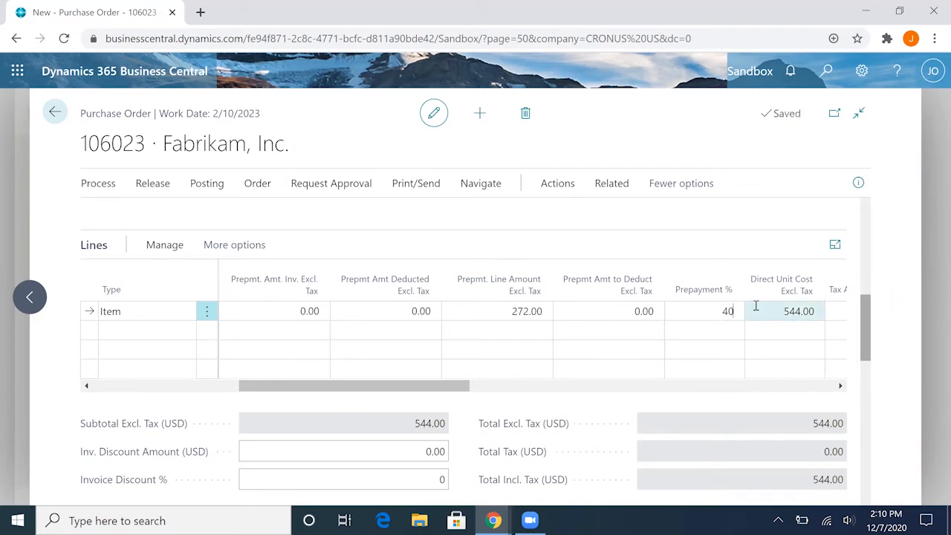
left_click(755, 305)
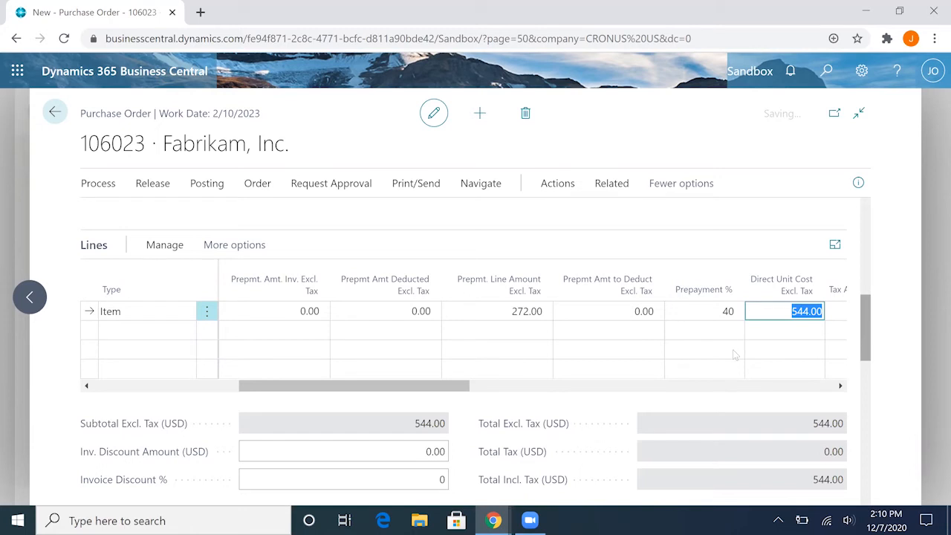
left_click(617, 407)
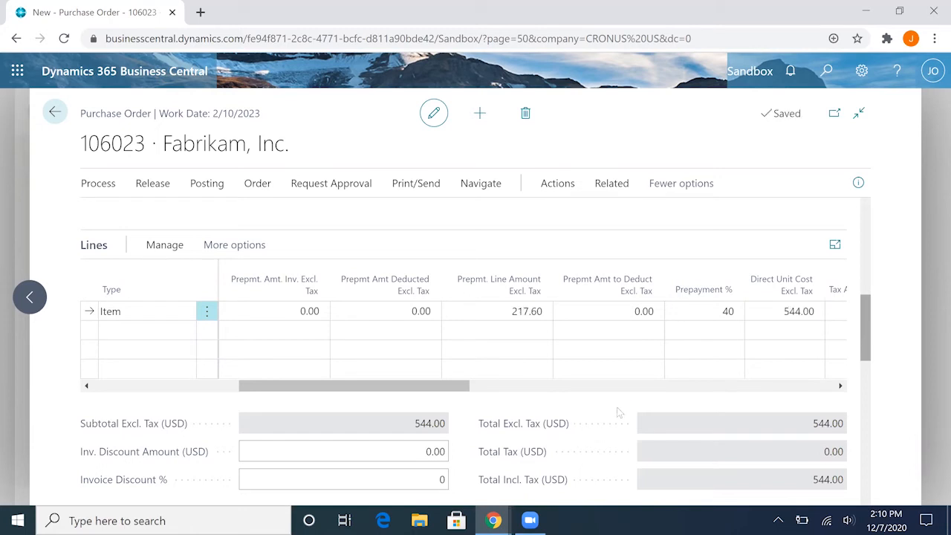
Look over the order line and totals and the prepayment posting options available for the purchase order.
scroll(618, 412, "down", 1)
scroll(617, 412, "down", 3)
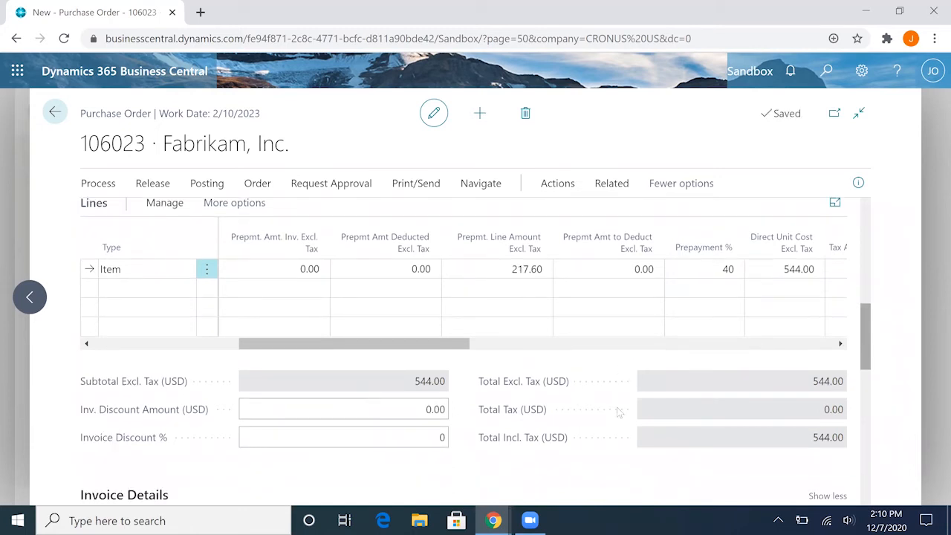
scroll(617, 412, "up", 3)
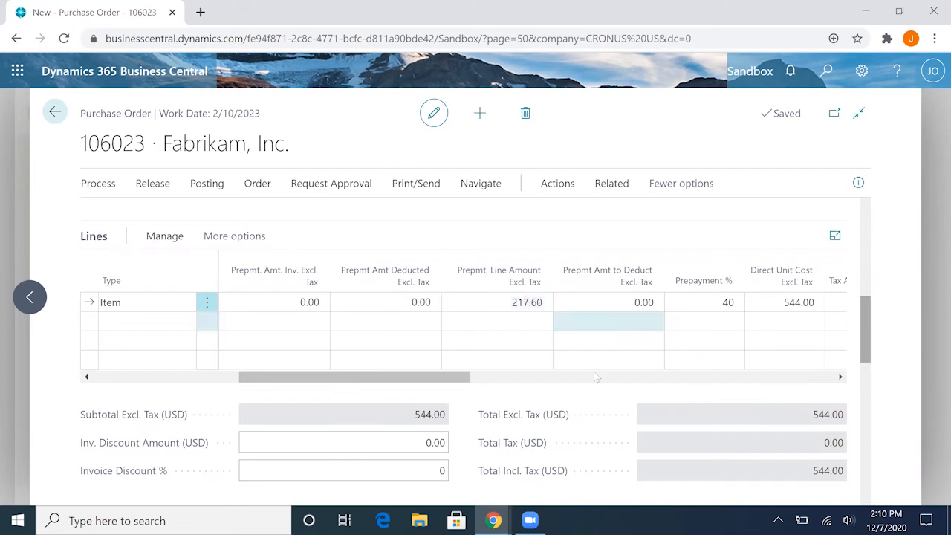
scroll(593, 375, "down", 1)
scroll(594, 371, "up", 1)
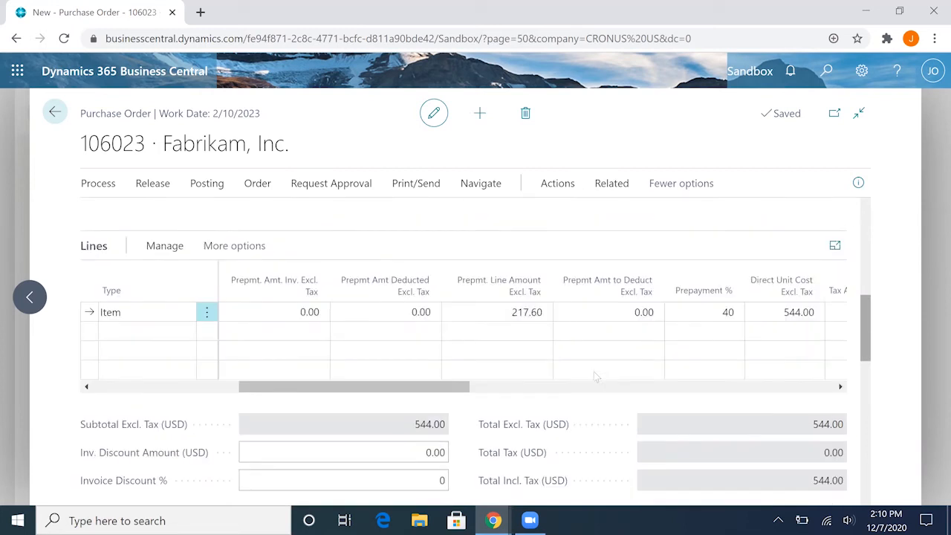
left_click(554, 188)
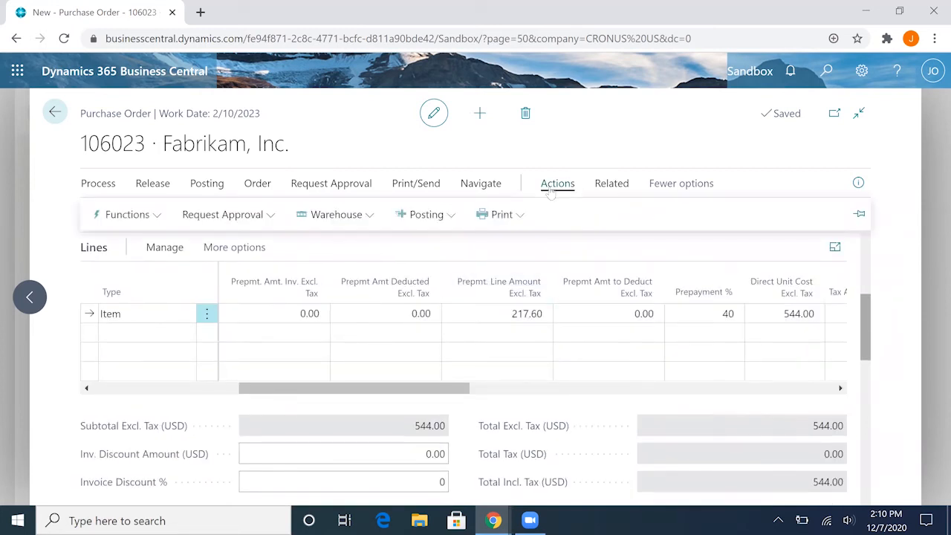
left_click(429, 215)
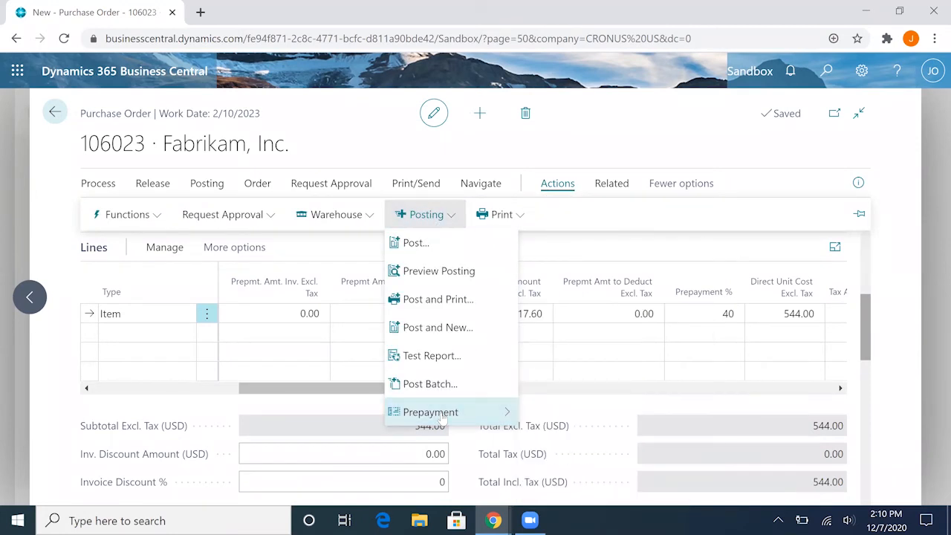
mouse_move(443, 420)
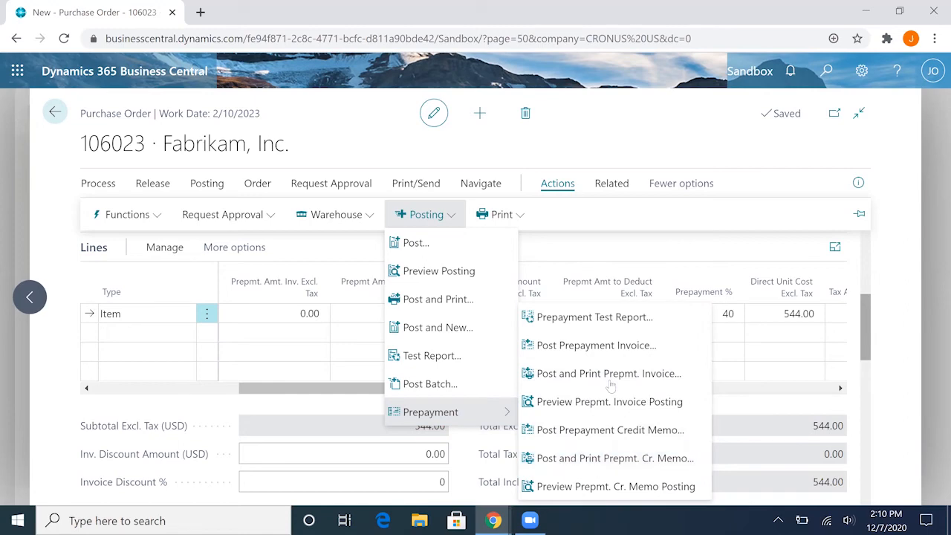
left_click(310, 410)
Enter PREPAYMENT FABRIKAM as the order's Vendor Invoice No. in the General section.
scroll(311, 410, "up", 5)
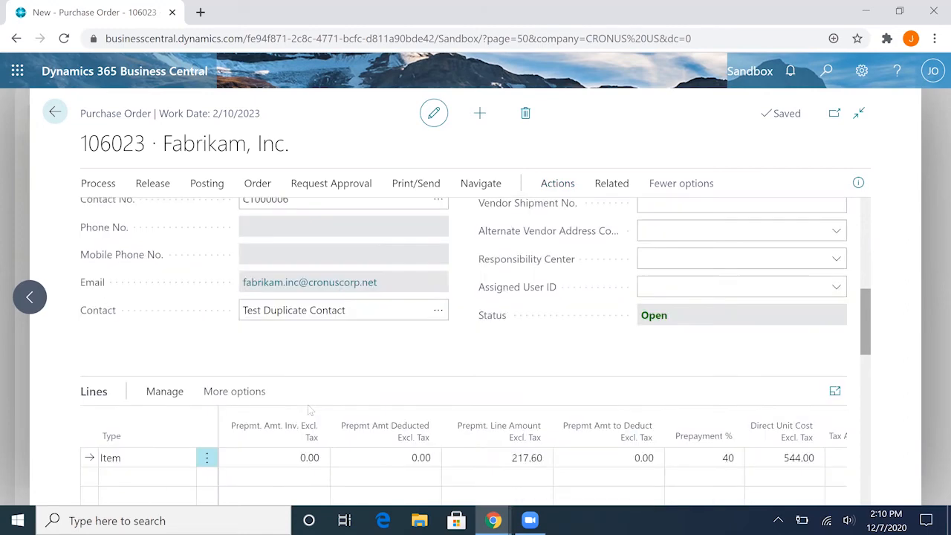
scroll(639, 241, "up", 2)
left_click(716, 321)
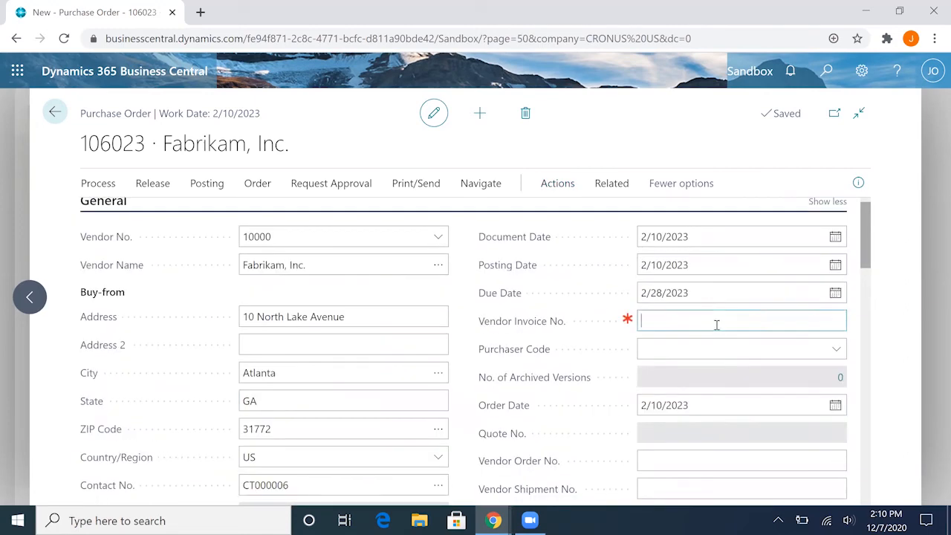
type("Prepayment Fabrikam")
Post the prepayment invoice for the purchase order and agree to post the prepayments.
left_click(558, 187)
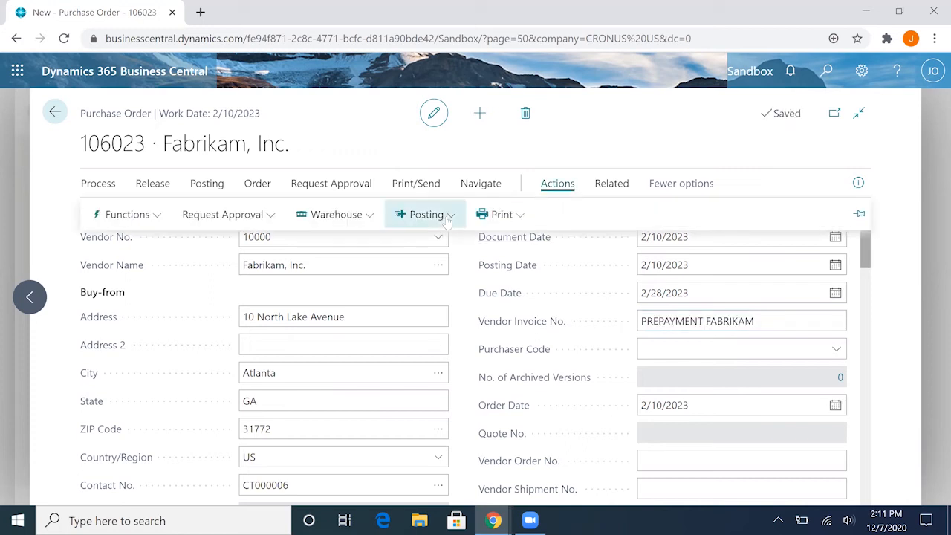
left_click(448, 221)
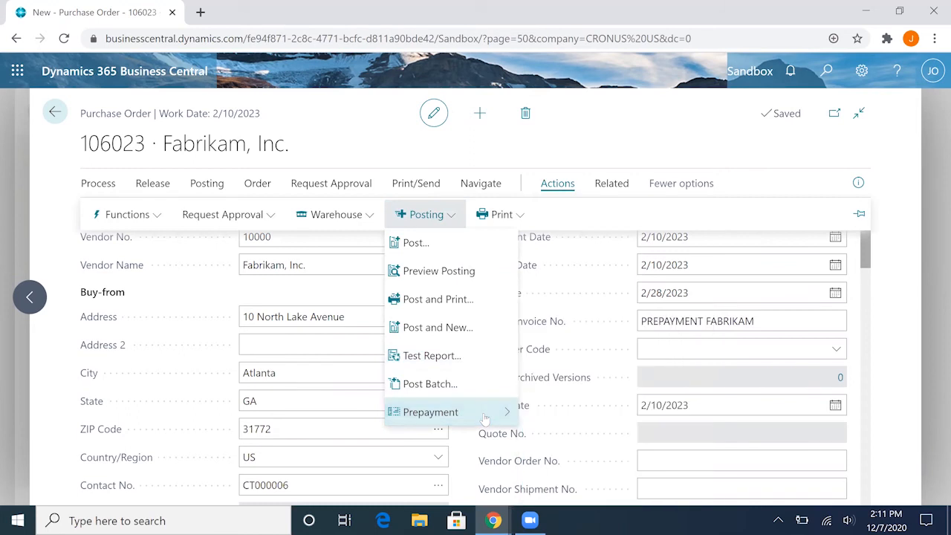
mouse_move(484, 416)
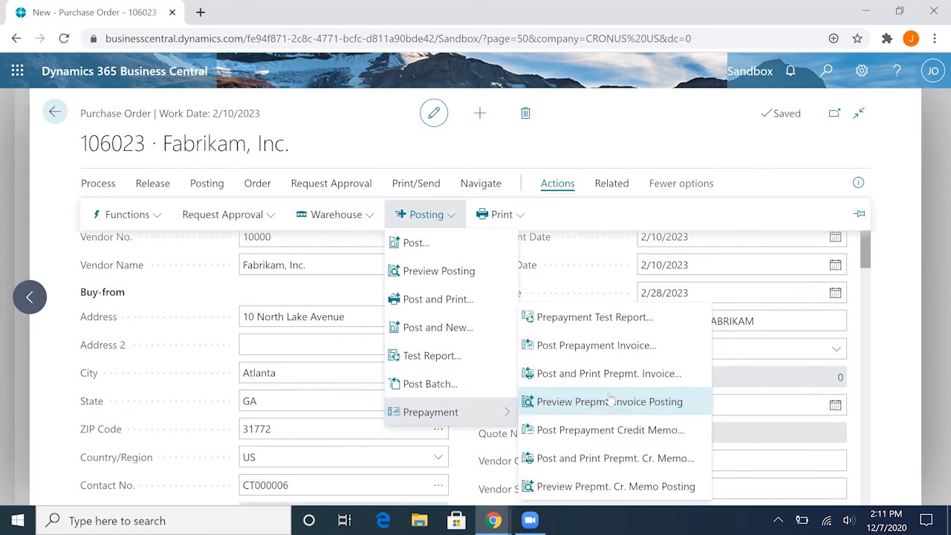
left_click(638, 346)
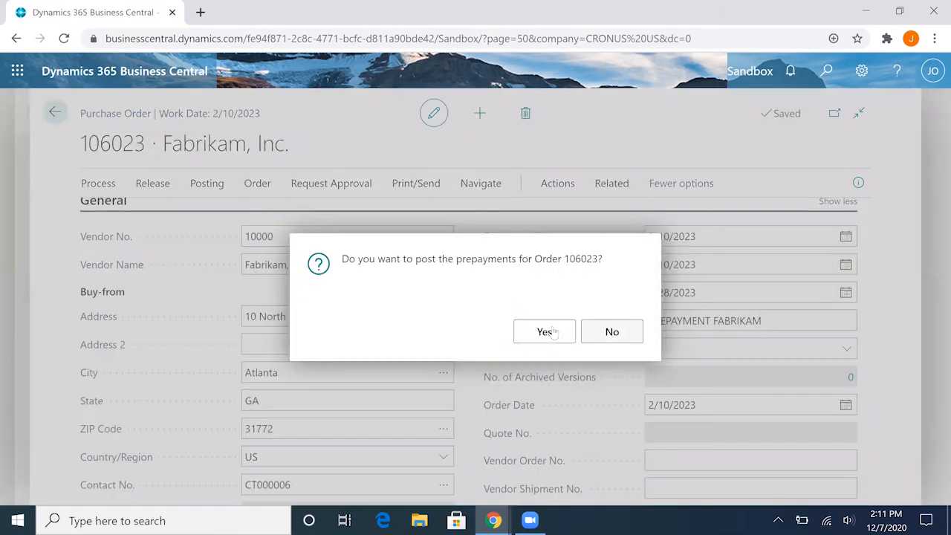
left_click(553, 334)
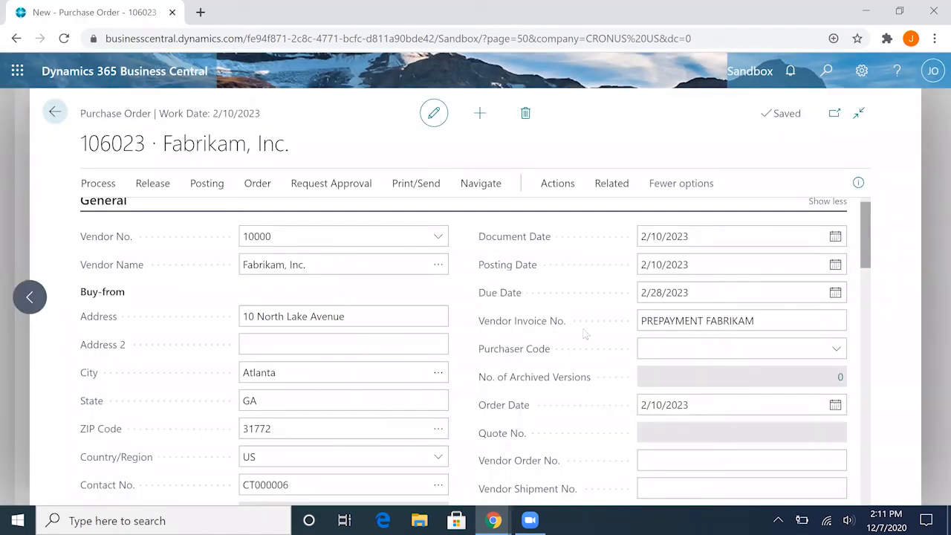
Check the invoiced prepayment amount and the prepayment amount to deduct on the order line.
scroll(584, 335, "down", 1)
scroll(584, 334, "down", 5)
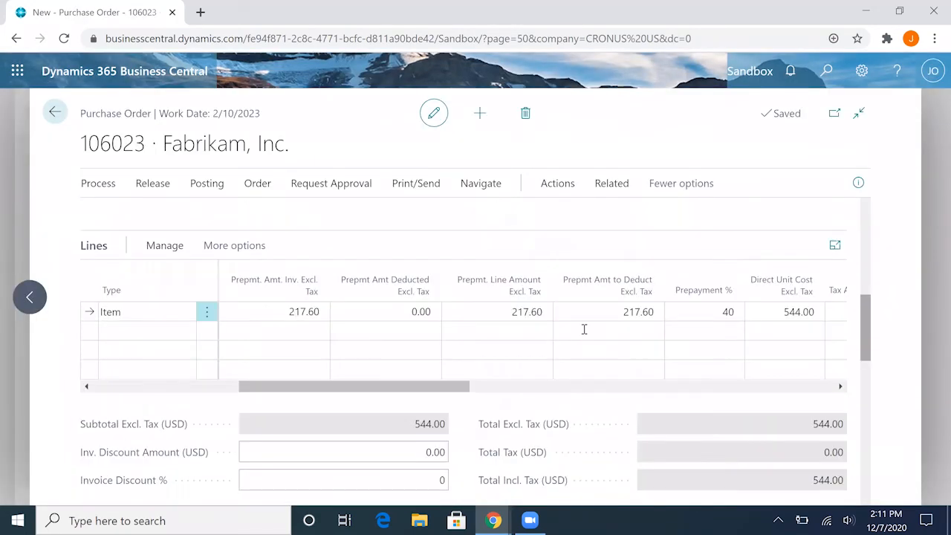
left_click(635, 316)
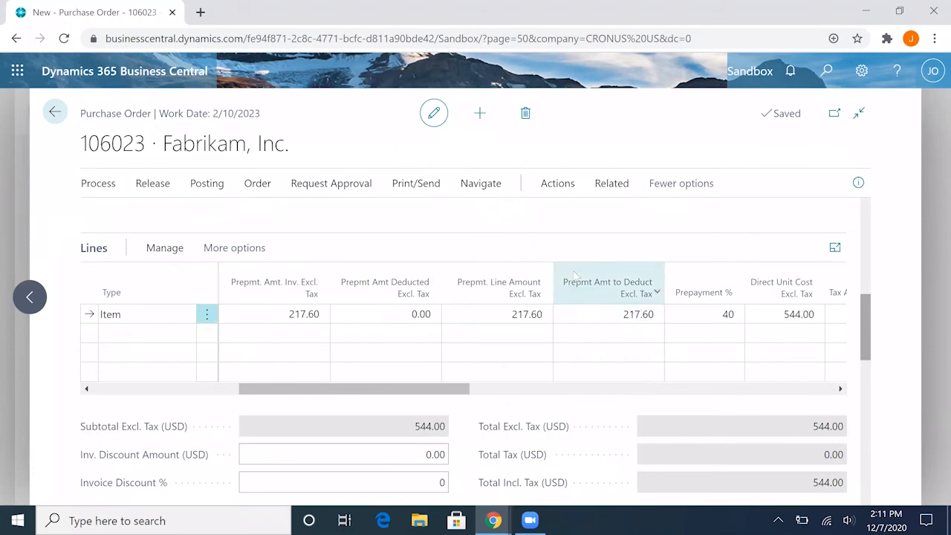
View the posted prepayment invoices linked to the order and examine the amount, due date and remaining amount.
scroll(575, 276, "up", 2)
scroll(576, 276, "up", 3)
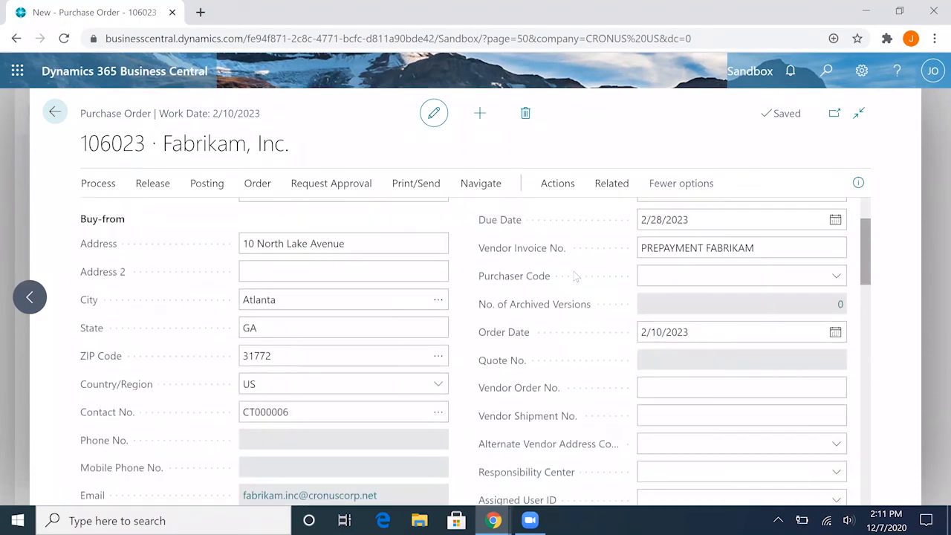
scroll(575, 276, "up", 1)
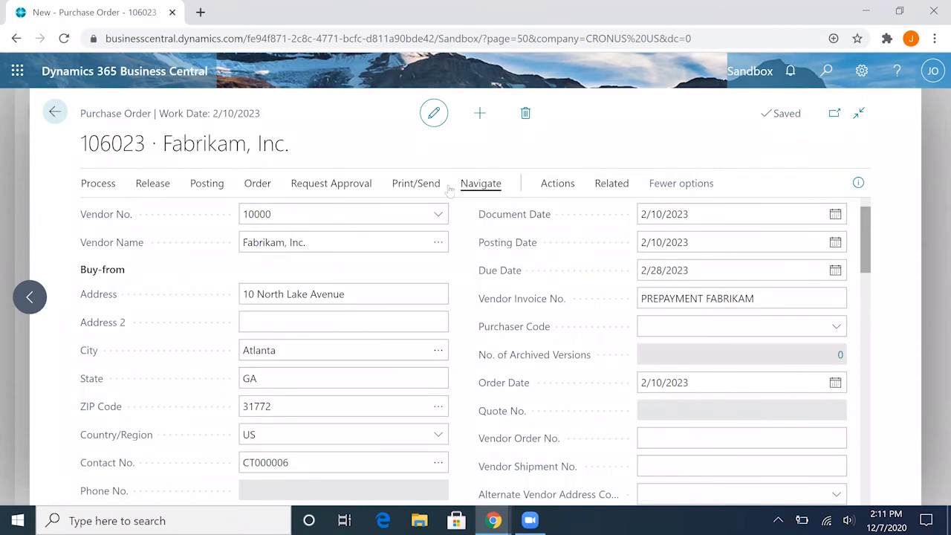
left_click(475, 186)
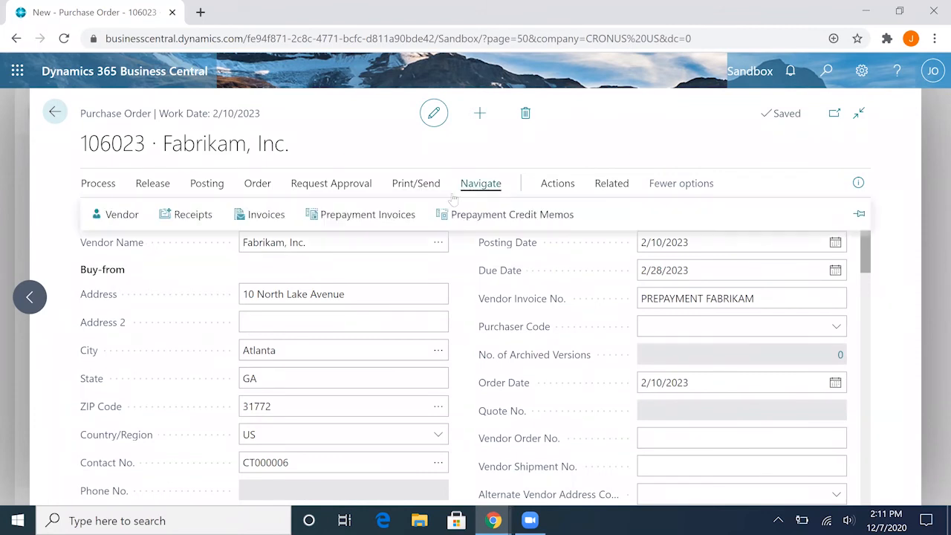
left_click(373, 214)
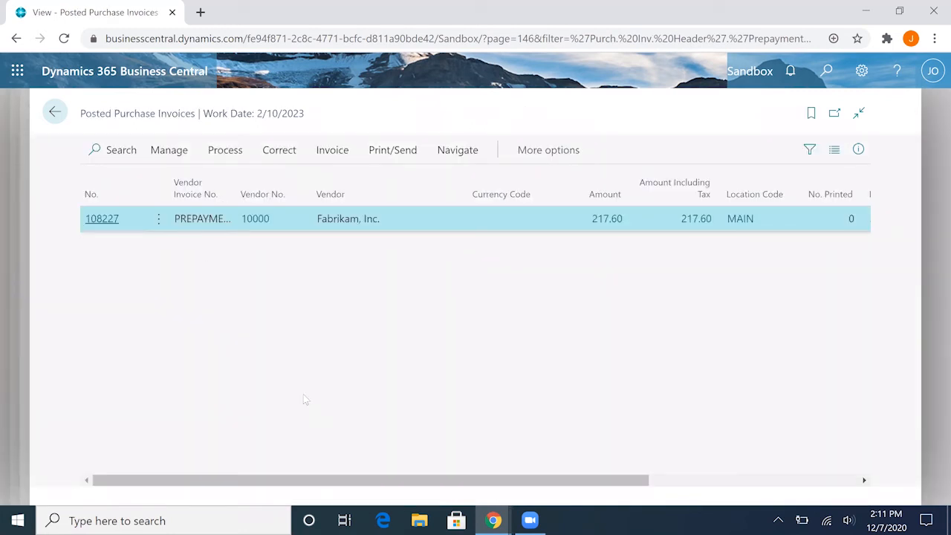
scroll(374, 438, "right", 4)
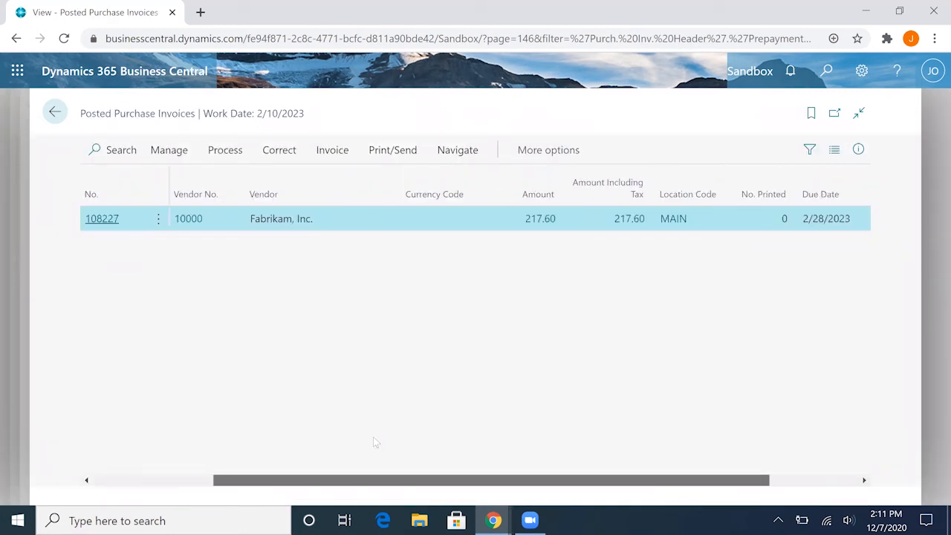
scroll(373, 436, "right", 2)
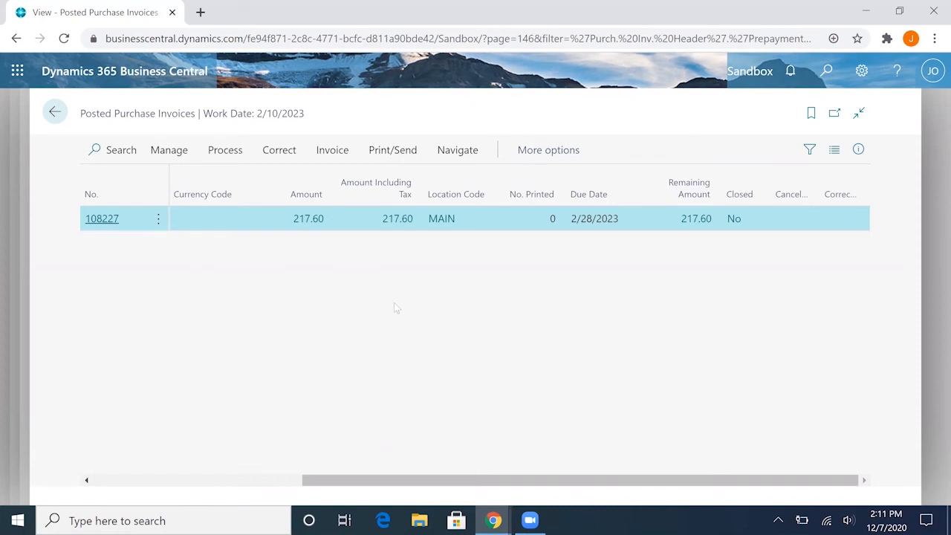
scroll(394, 302, "left", 6)
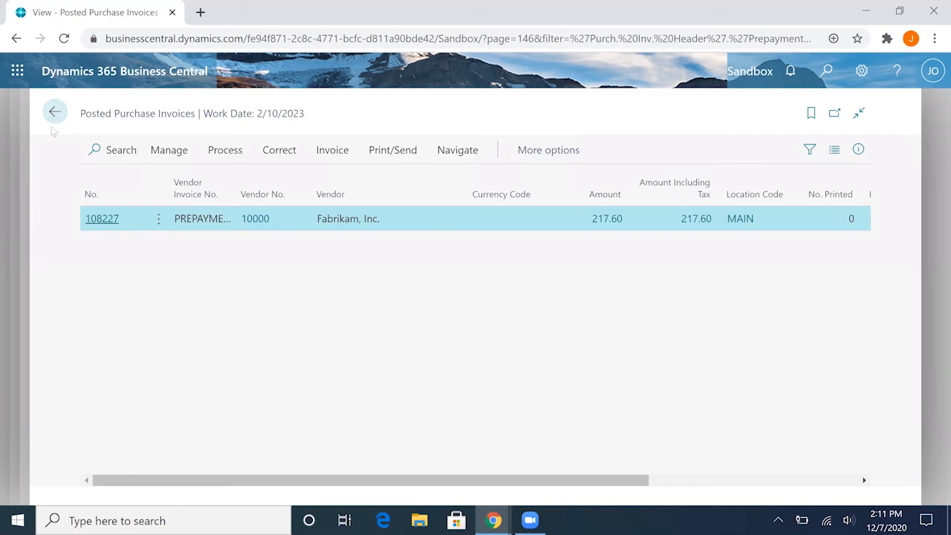
Return to the purchase order and examine the item line's prepayment and Qty. to Receive columns.
left_click(56, 114)
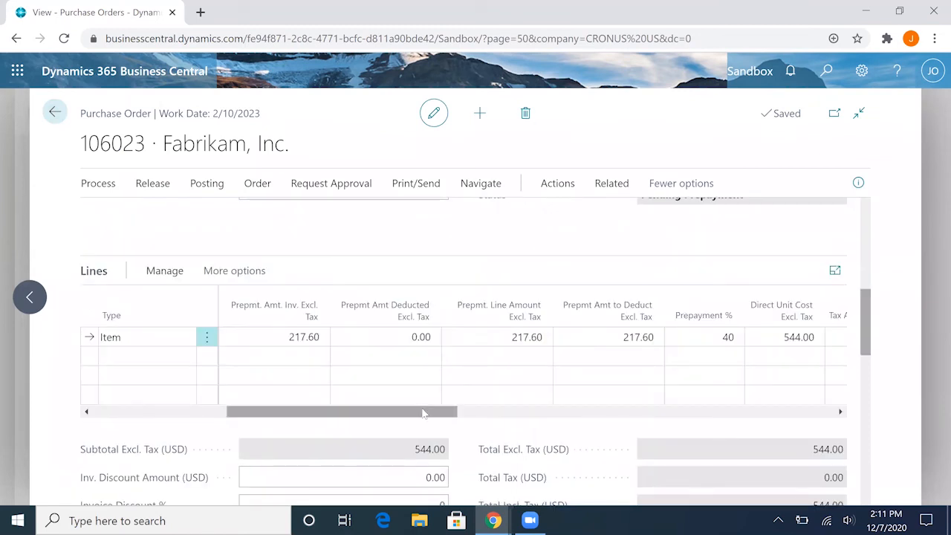
left_click_drag(426, 414, 235, 405)
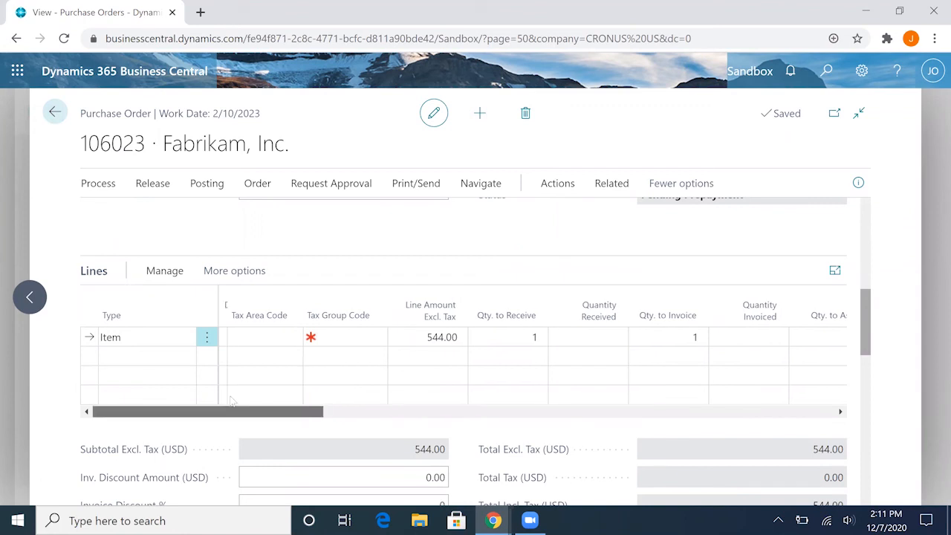
left_click_drag(373, 408, 548, 423)
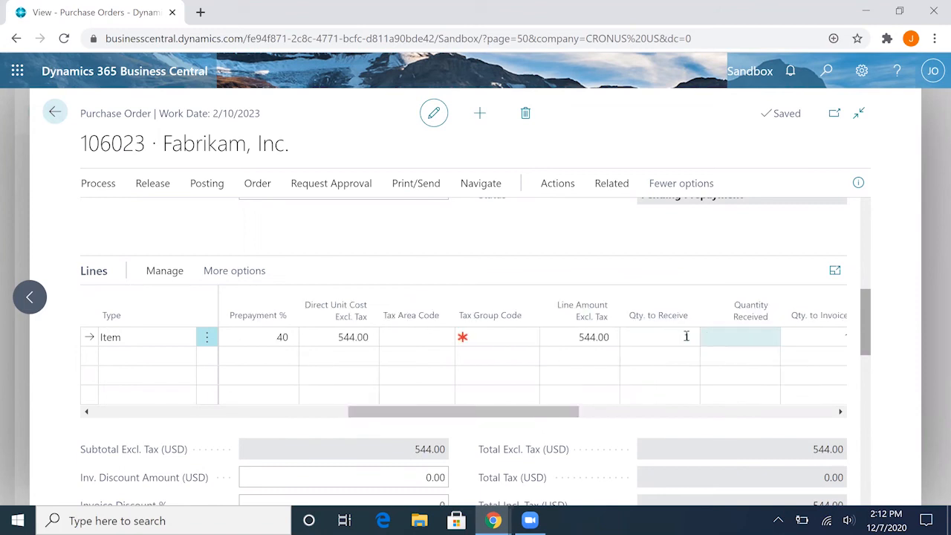
Replace the purchase order's Vendor Invoice No. with "Invoice 333444".
left_click_drag(559, 413, 607, 411)
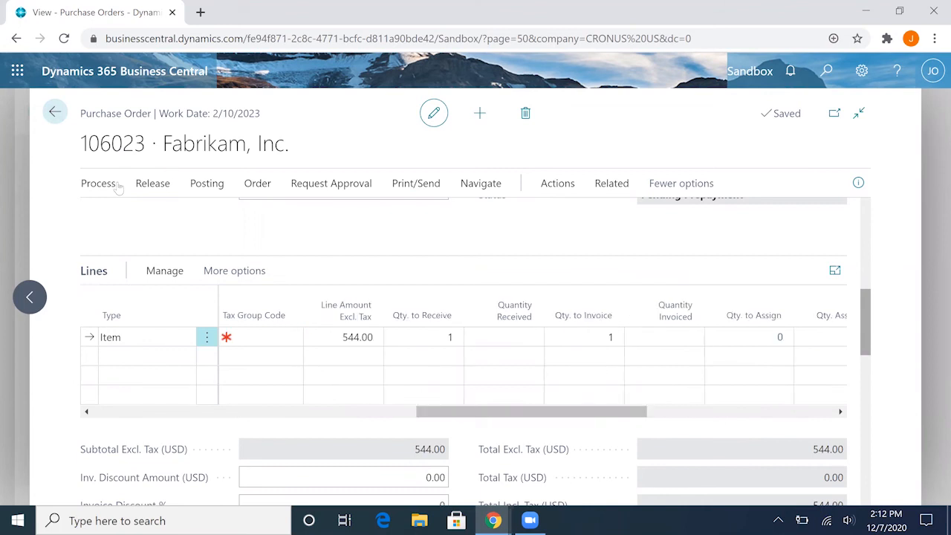
scroll(510, 254, "up", 6)
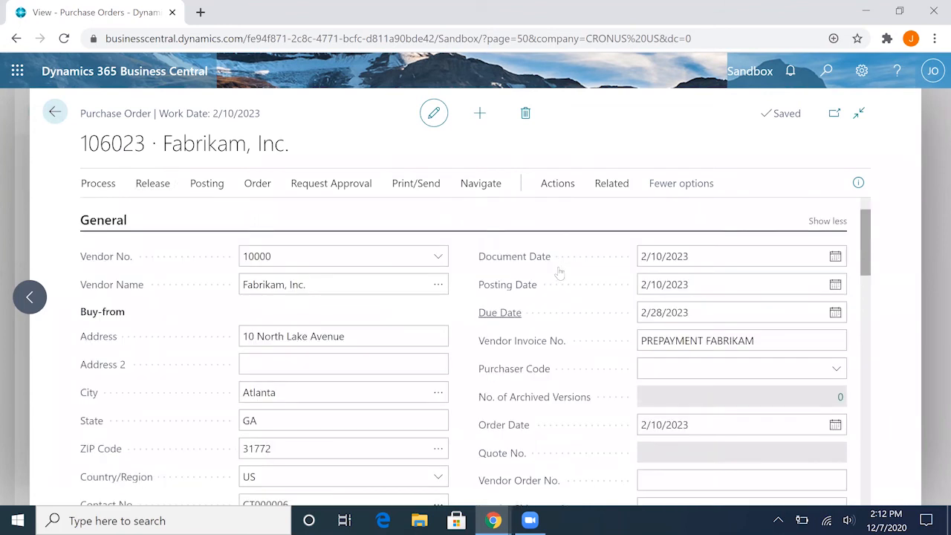
left_click(779, 340)
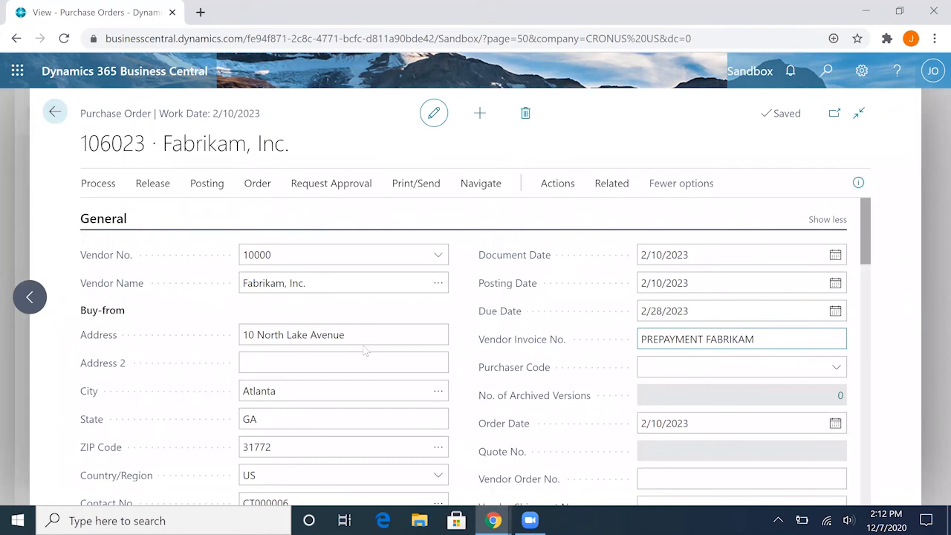
type("Invoi")
key("BackSpace")
key("BackSpace")
key("BackSpace")
key("BackSpace")
key("BackSpace")
key("BackSpace")
key("BackSpace")
key("BackSpace")
key("BackSpace")
key("BackSpace")
key("BackSpace")
key("BackSpace")
key("BackSpace")
key("BackSpace")
key("BackSpace")
key("BackSpace")
key("BackSpace")
key("BackSpace")
key("BackSpace")
key("BackSpace")
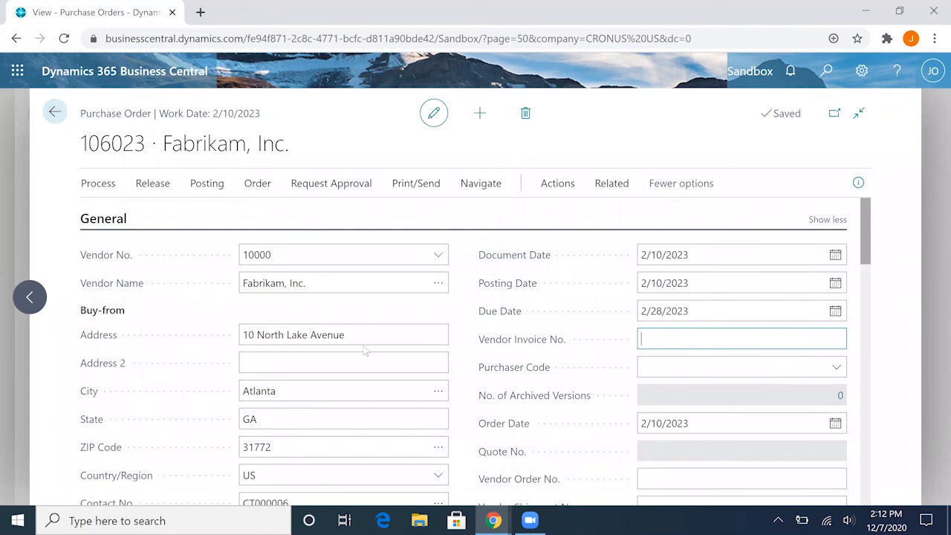
type("Invoice 333444")
Post the purchase order with the Receive and Invoice option and open the posted invoice.
left_click(106, 187)
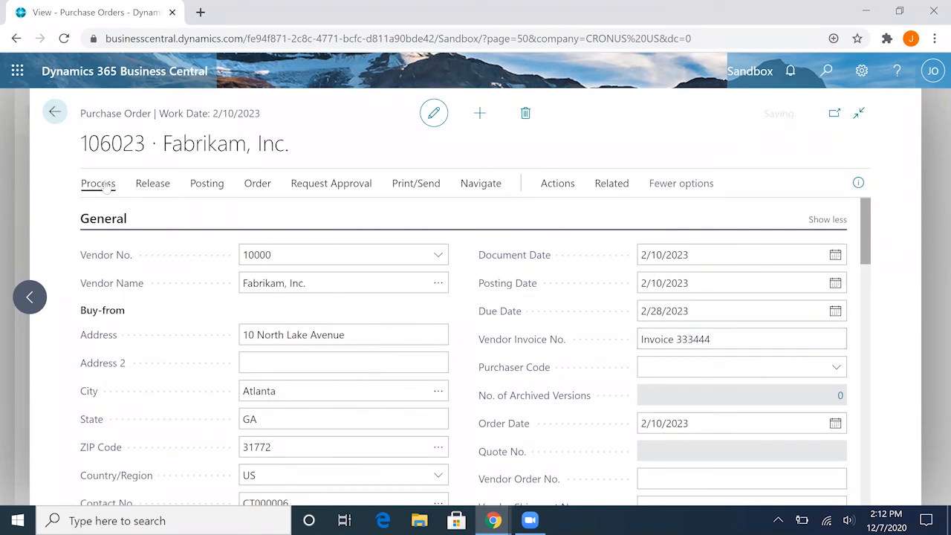
left_click(207, 183)
left_click(116, 215)
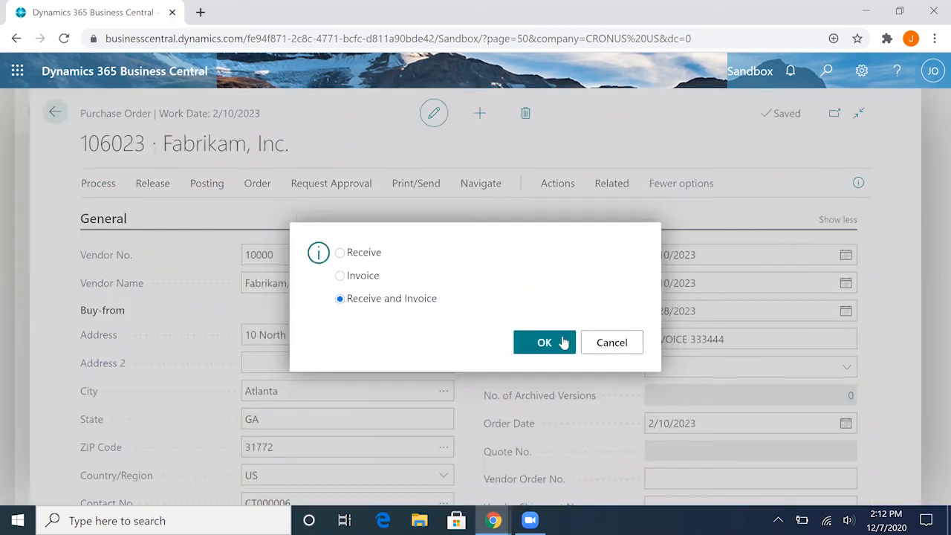
left_click(563, 342)
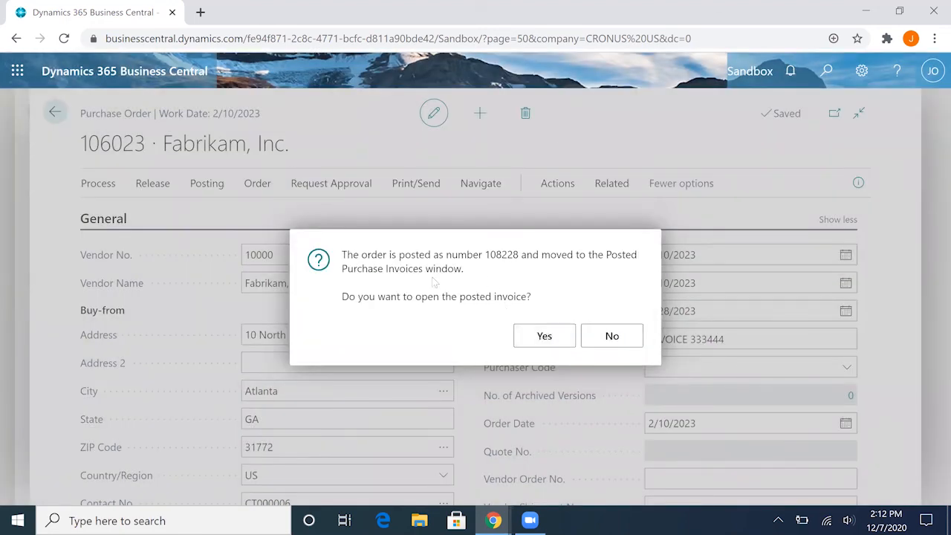
left_click(539, 338)
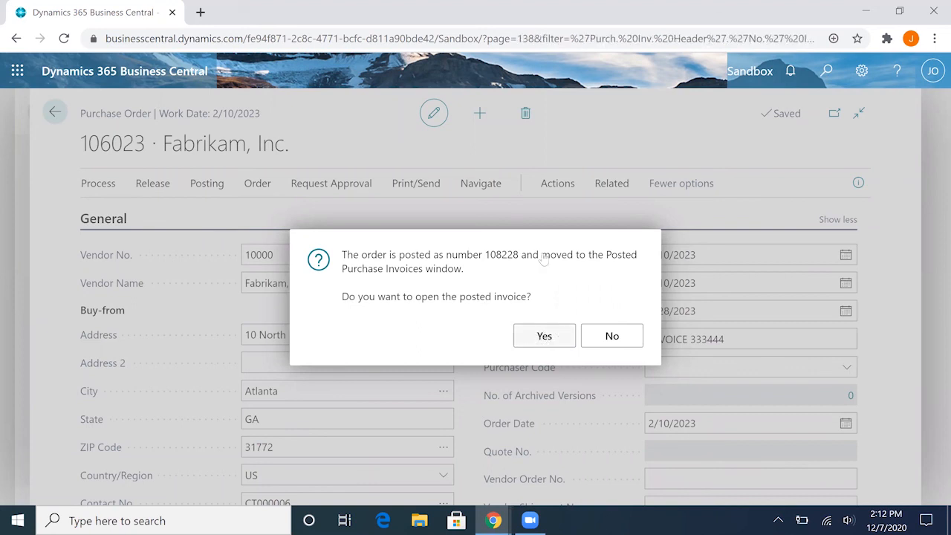
Examine the posted invoice's item and G/L account lines, comparing their unit costs and line amounts with the invoice totals.
scroll(580, 362, "down", 2)
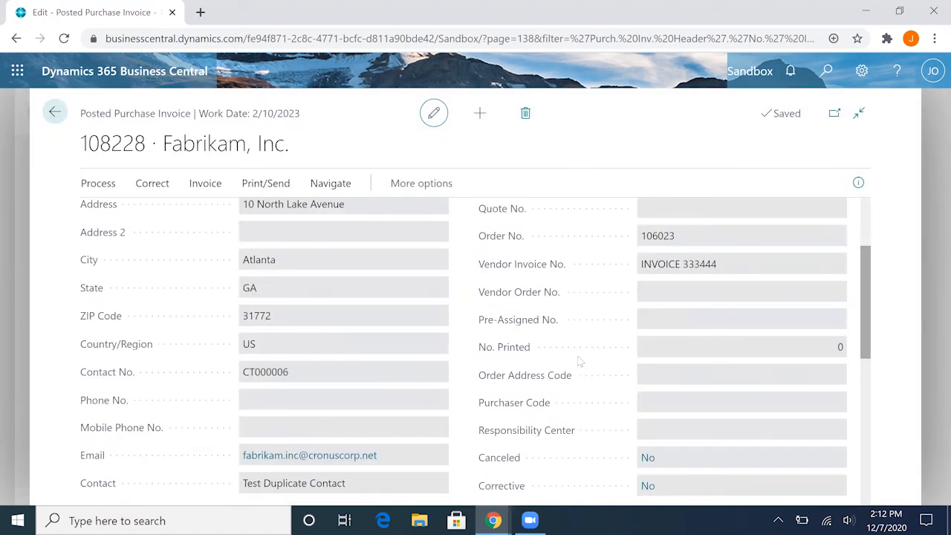
scroll(579, 362, "down", 5)
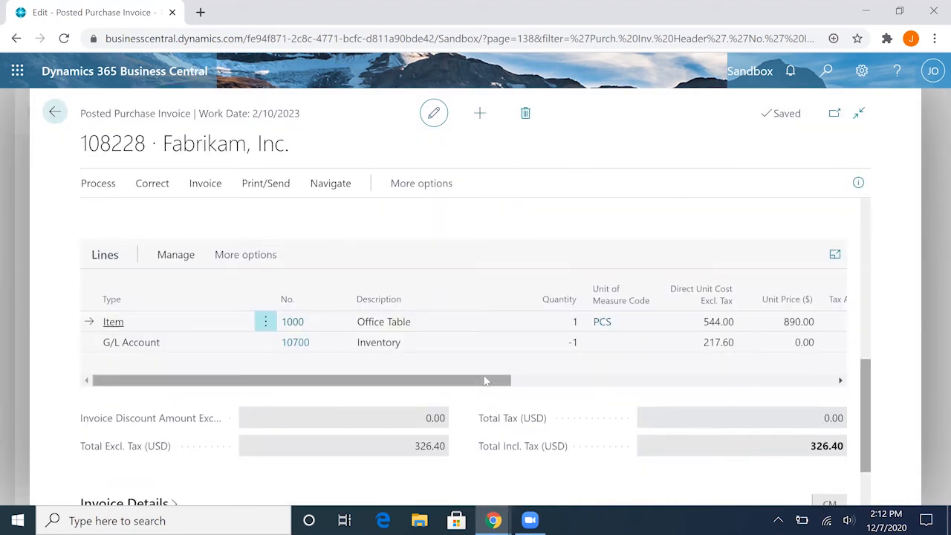
left_click_drag(485, 380, 555, 381)
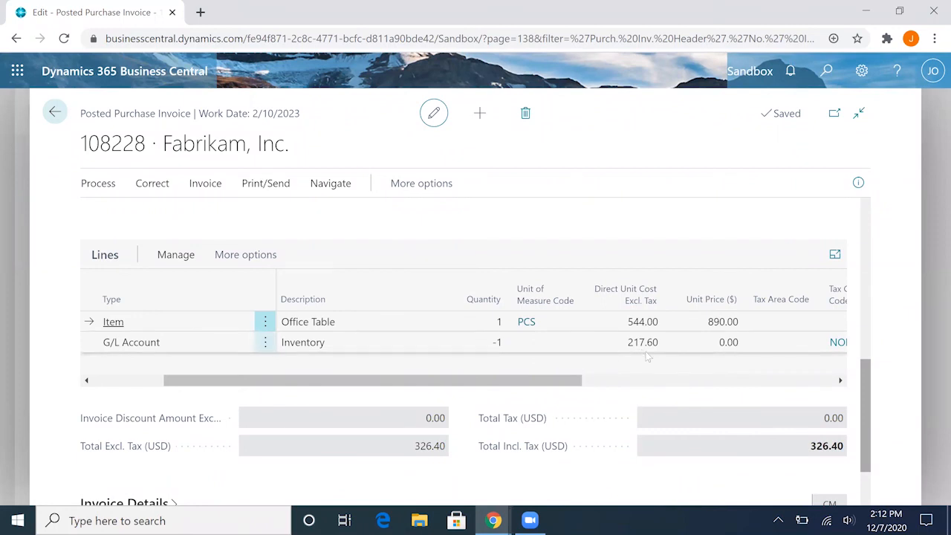
left_click_drag(557, 382, 733, 387)
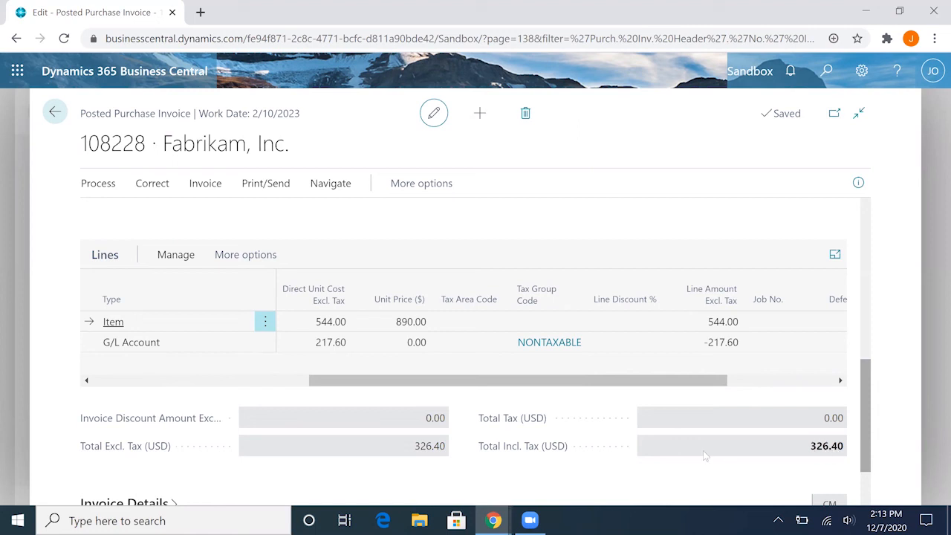
left_click_drag(585, 382, 409, 378)
left_click_drag(324, 387, 303, 380)
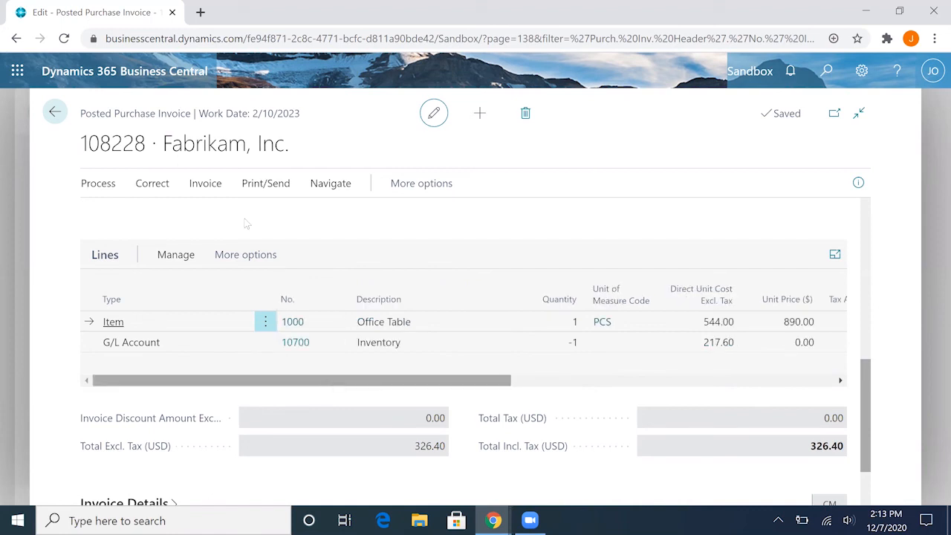